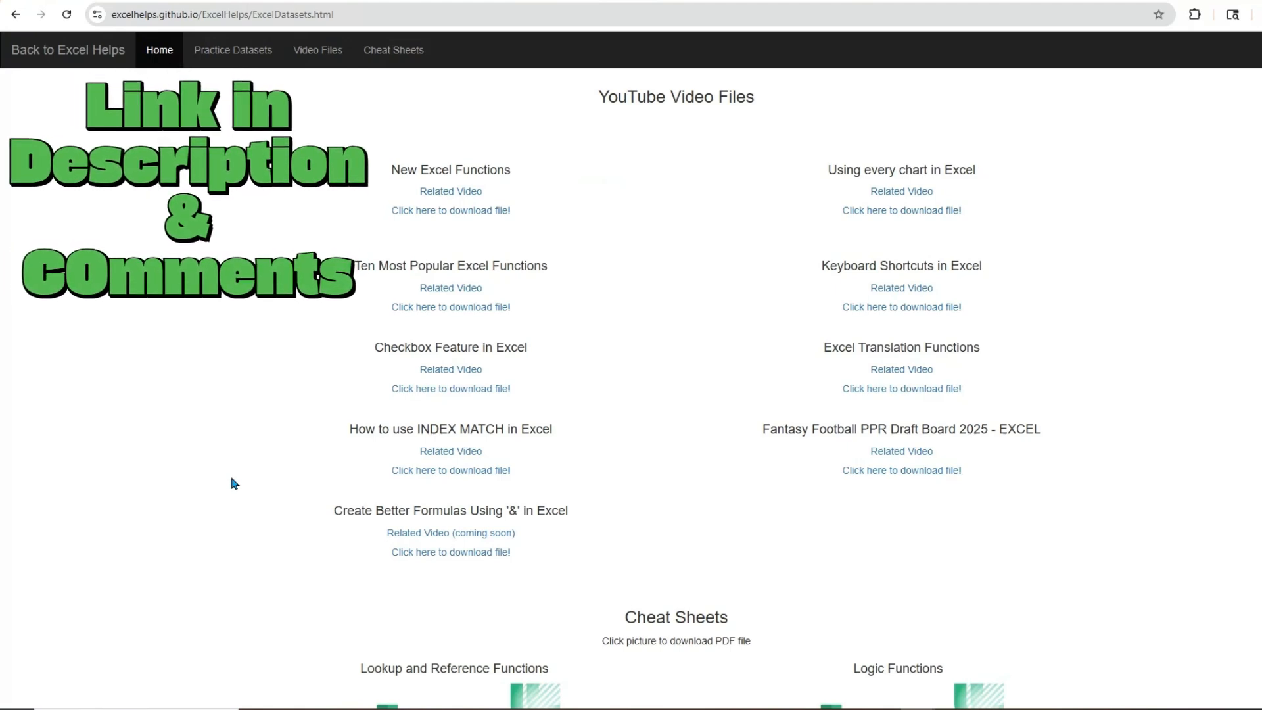
Step: Locate the download link for the "Create Better Formulas Using '&' in Excel" practice file
left_click_drag(336, 510, 577, 514)
left_click(588, 519)
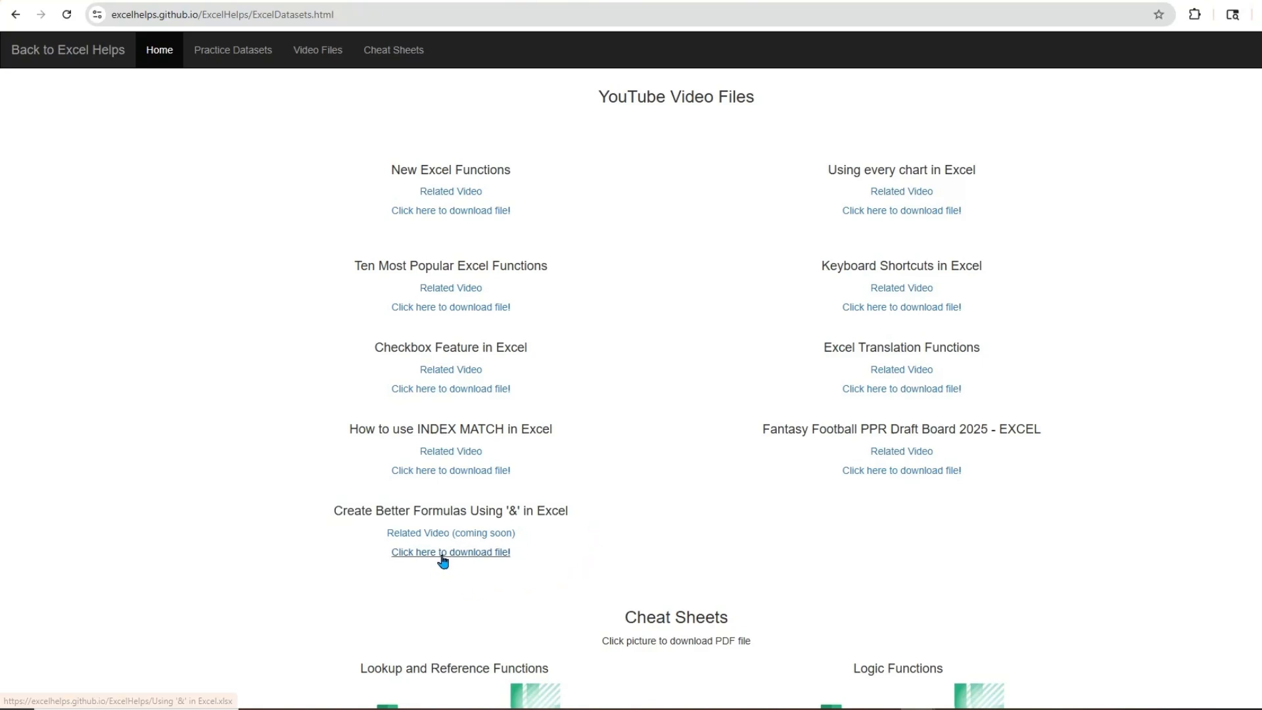
scroll(447, 562, "up", 10)
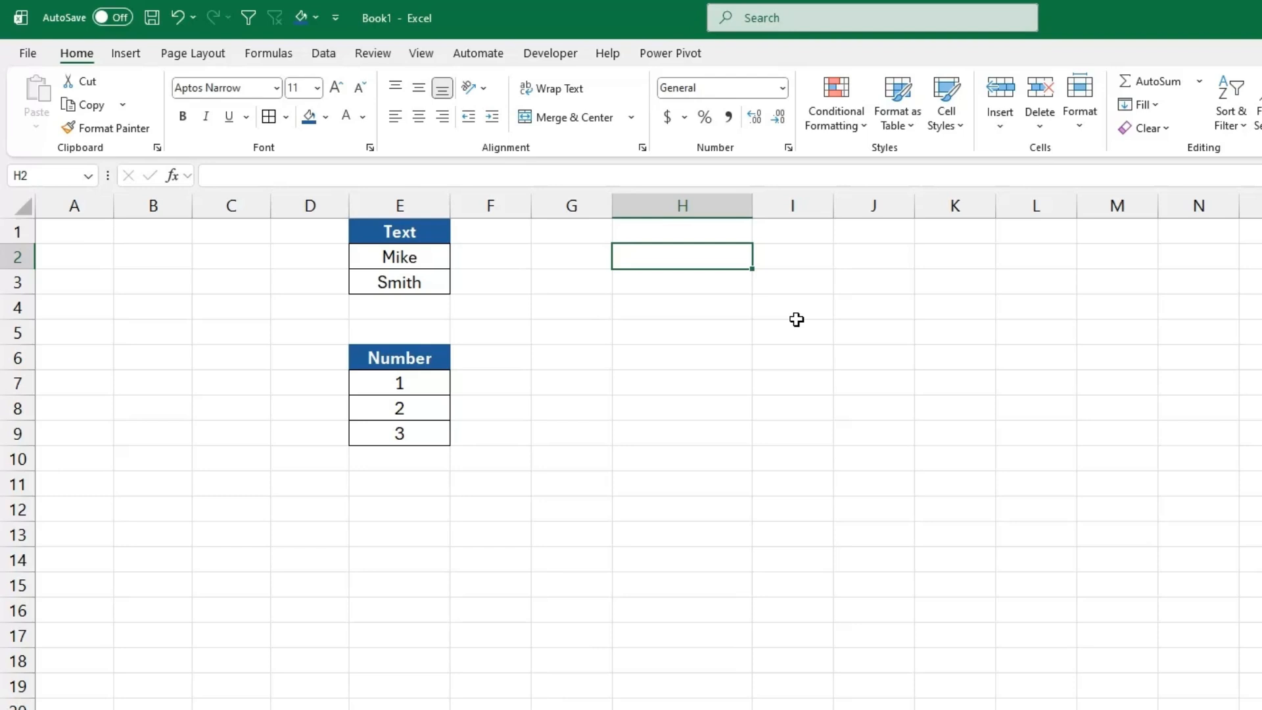
Step: Enter a formula in H2 that joins the text in E2 and E3 with the & operator
left_click_drag(421, 257, 429, 283)
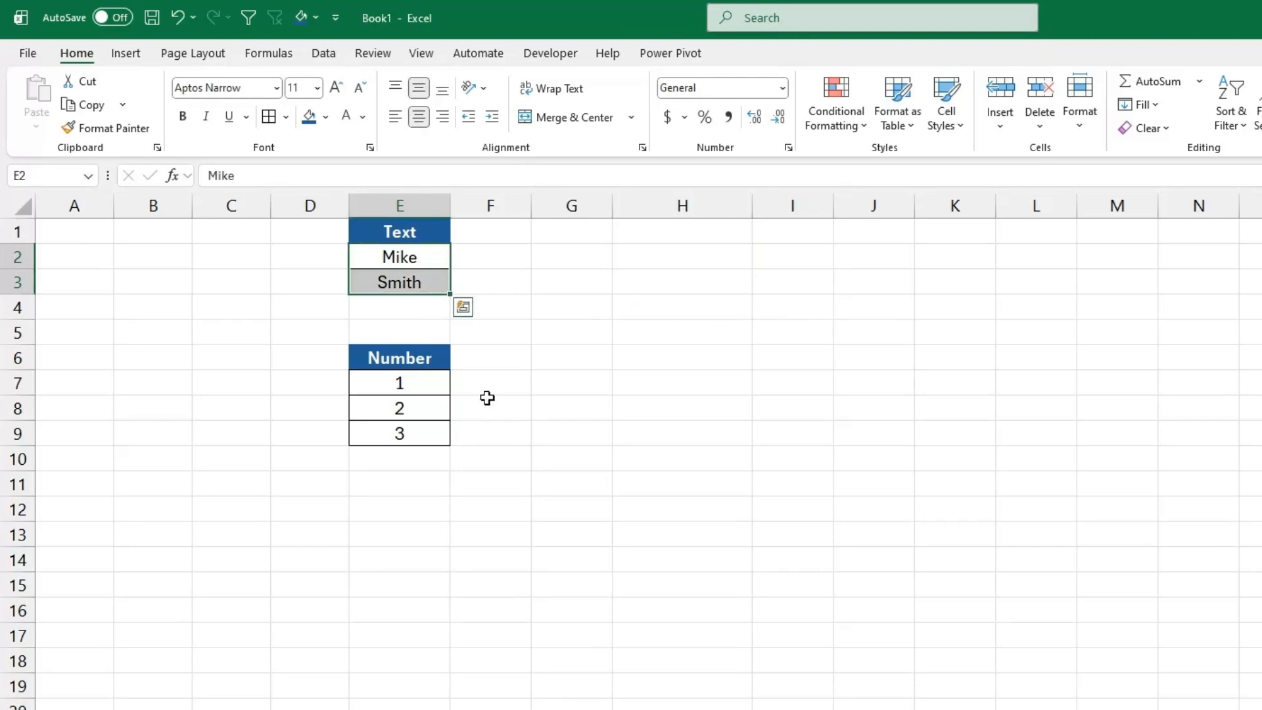
left_click_drag(430, 379, 423, 431)
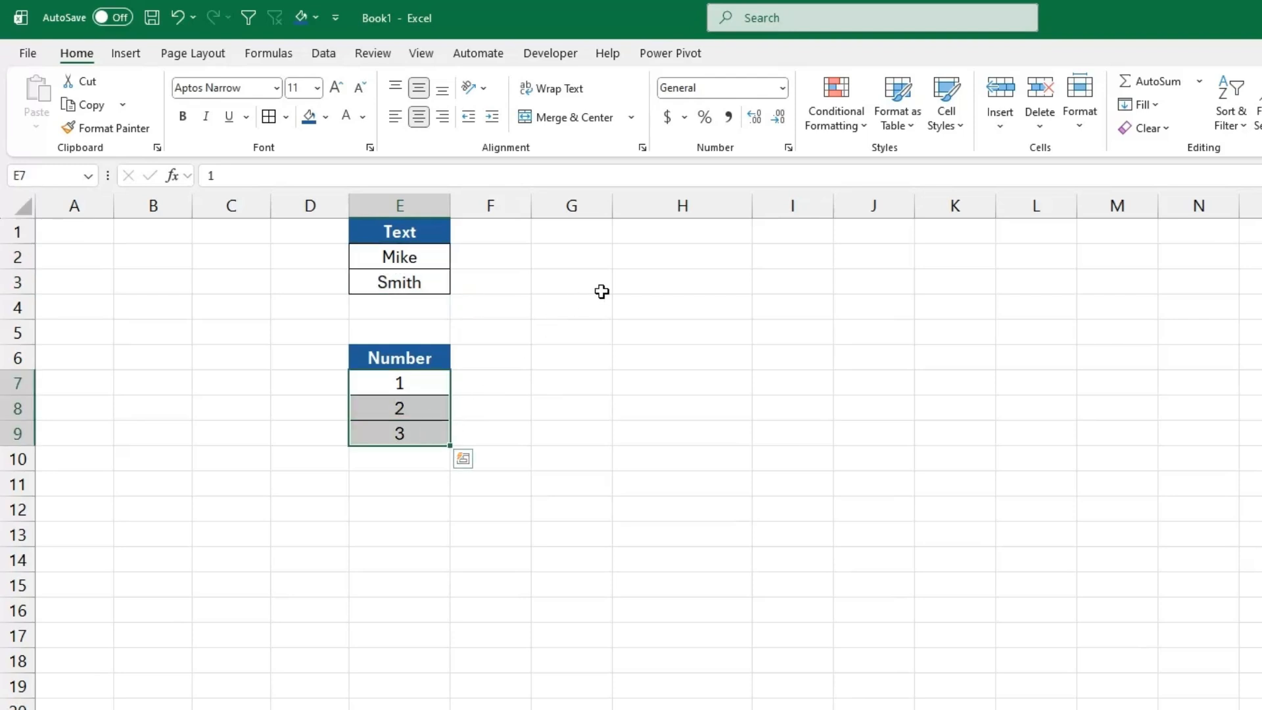
left_click(651, 250)
type("=")
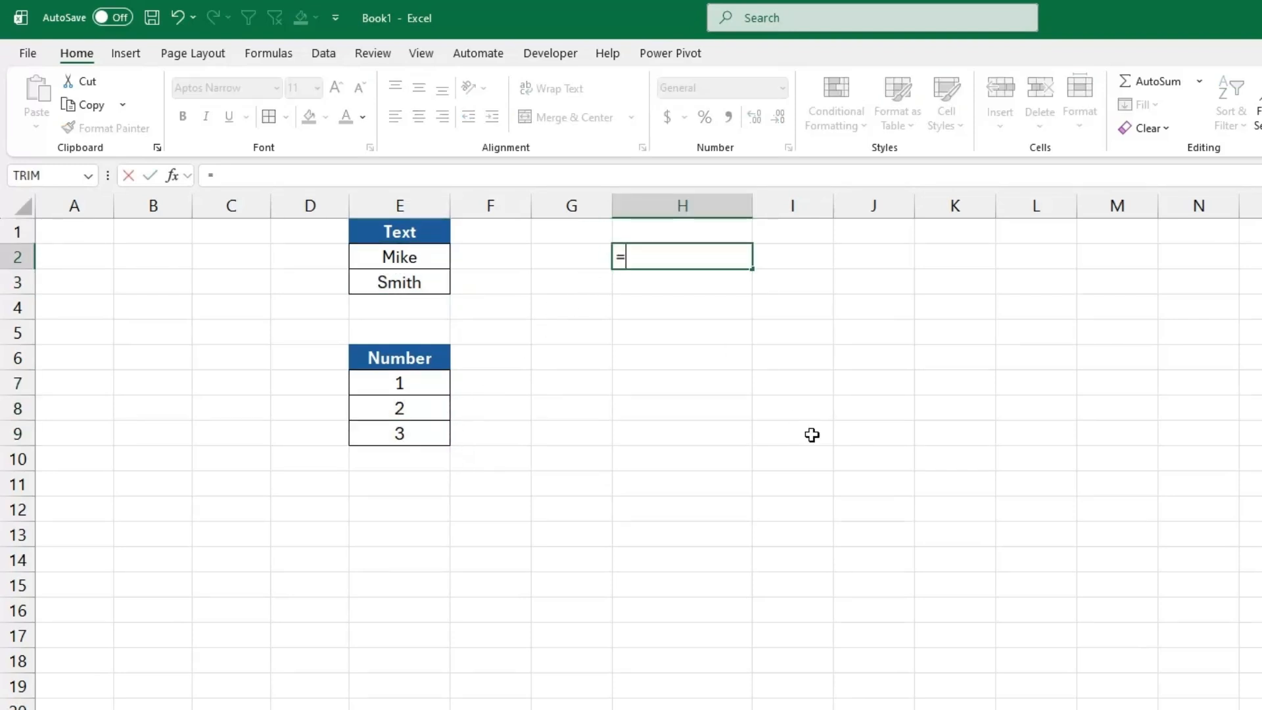
left_click(432, 262)
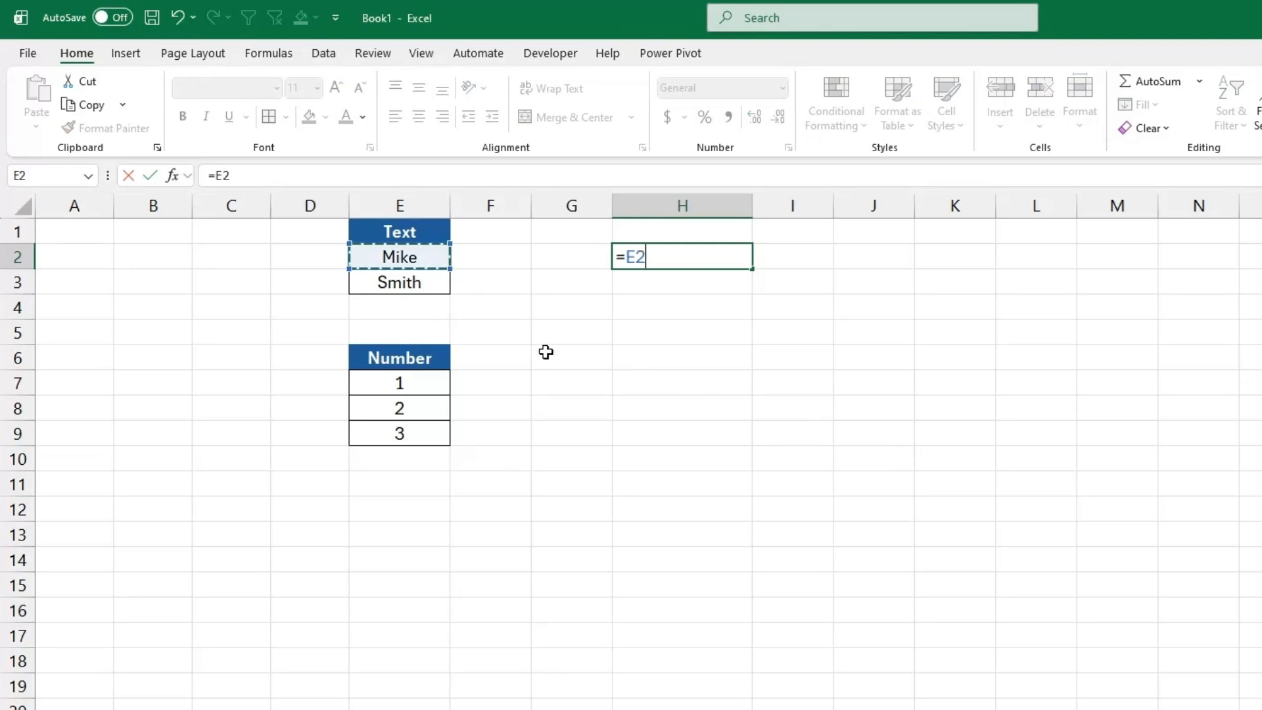
type("&")
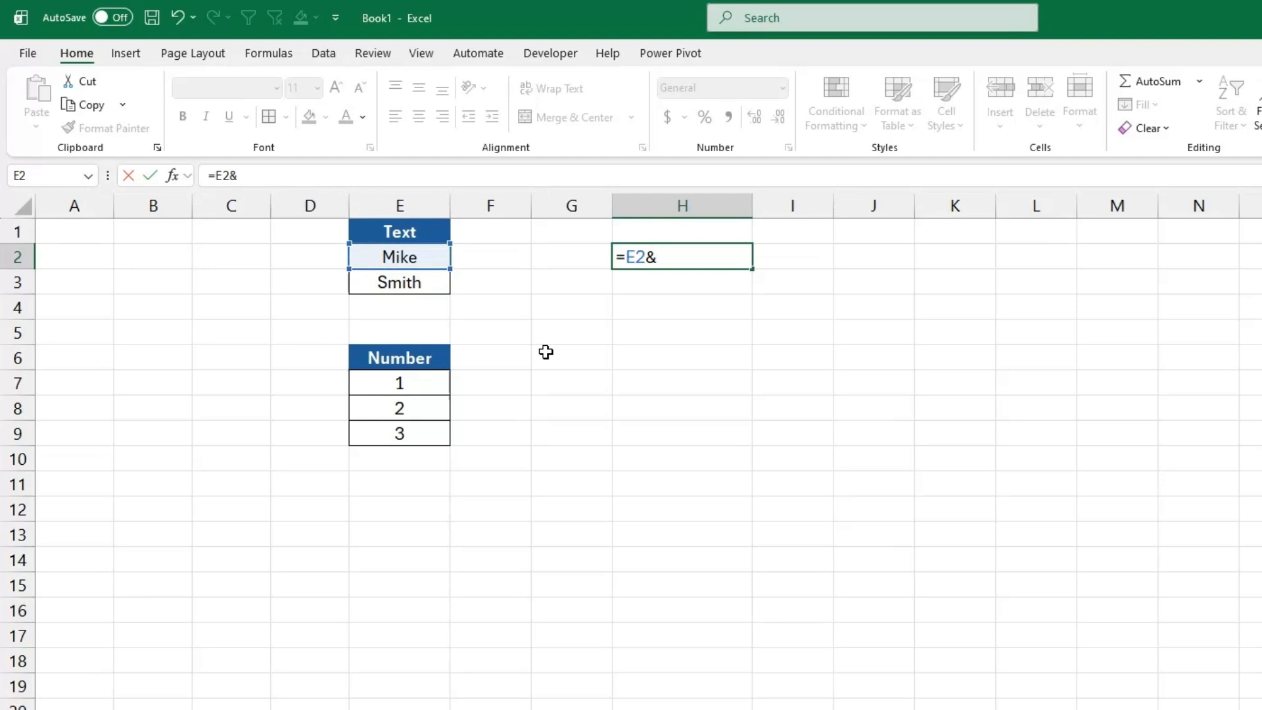
left_click(423, 288)
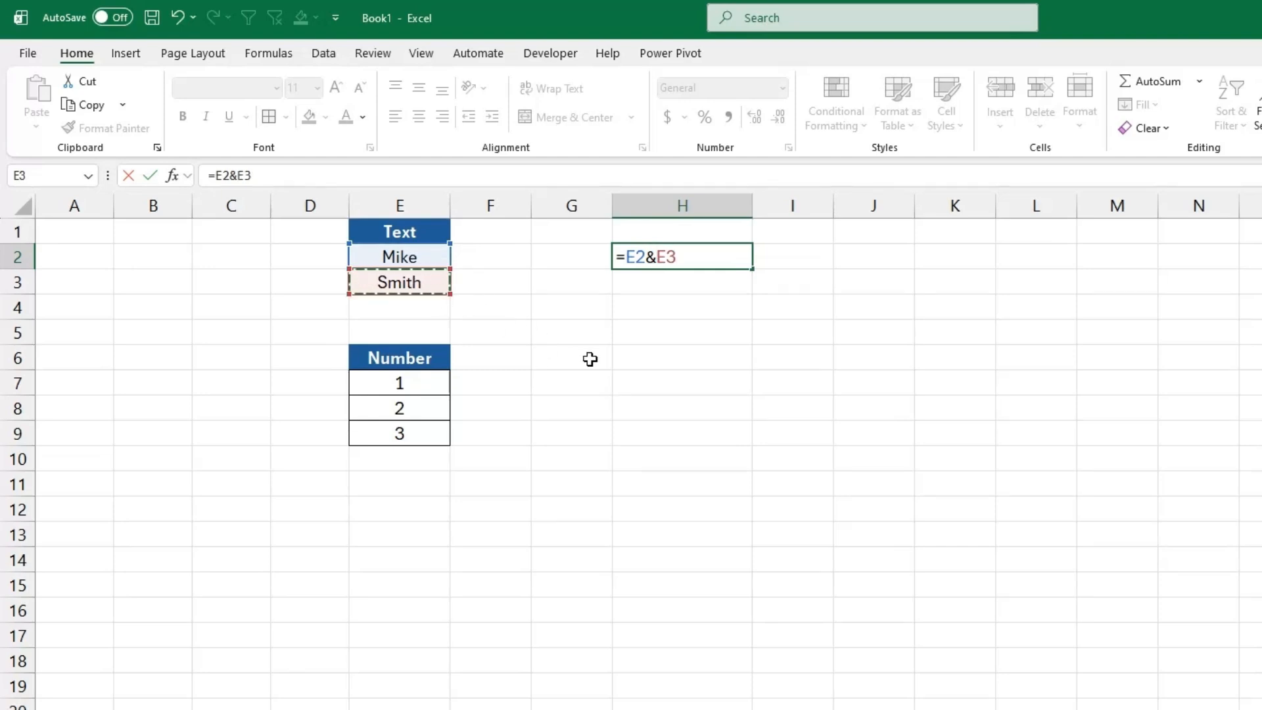
key("Return")
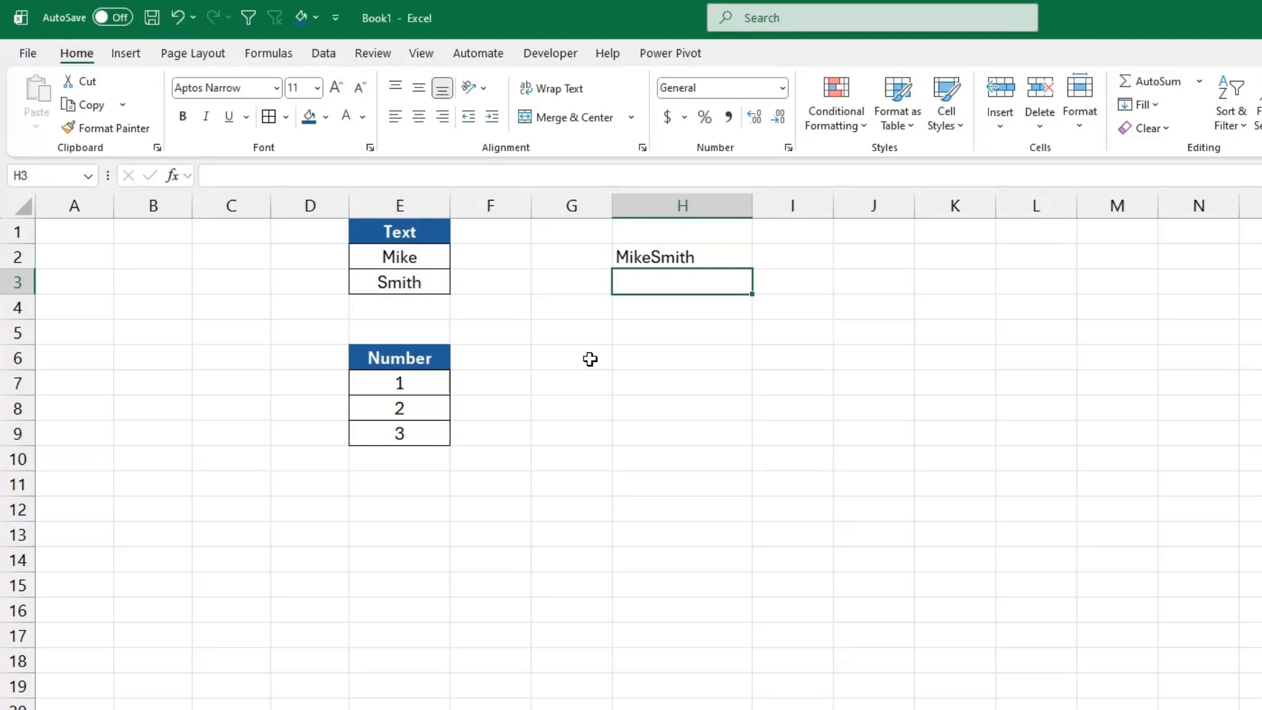
Step: Edit the H2 formula to =E2&" "&E3 so a space separates the two names
left_click(704, 256)
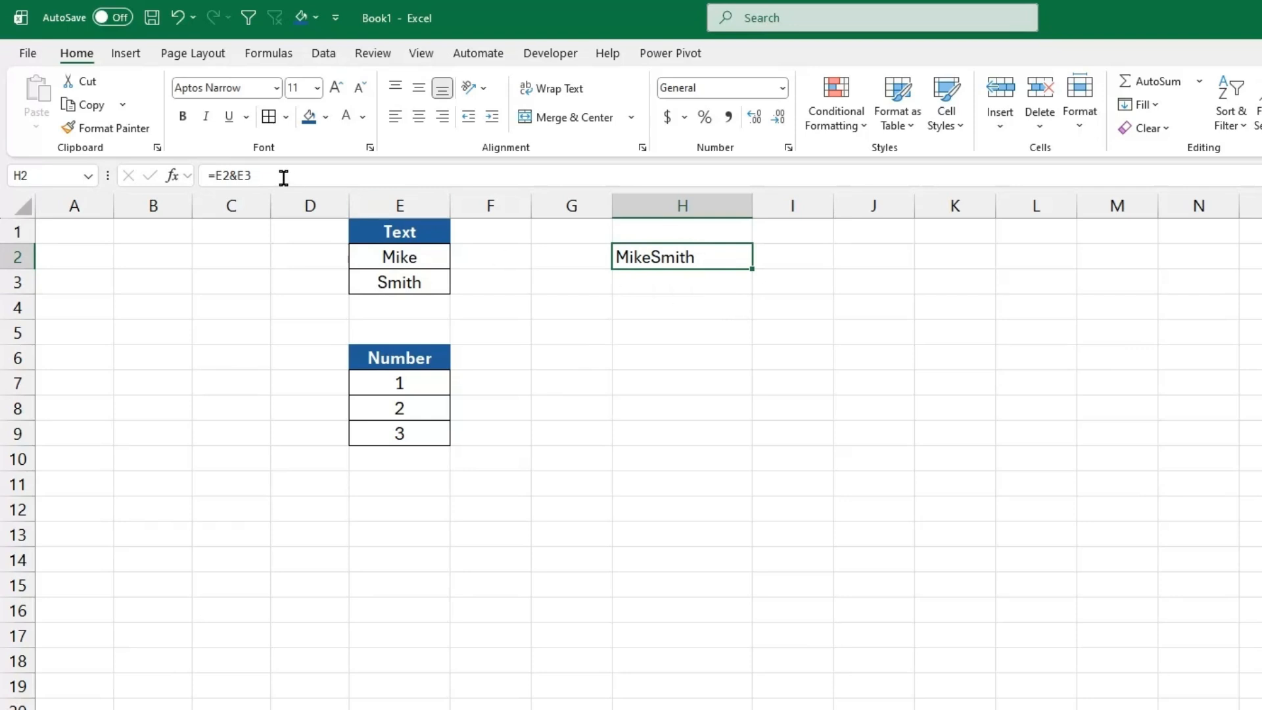
left_click(237, 176)
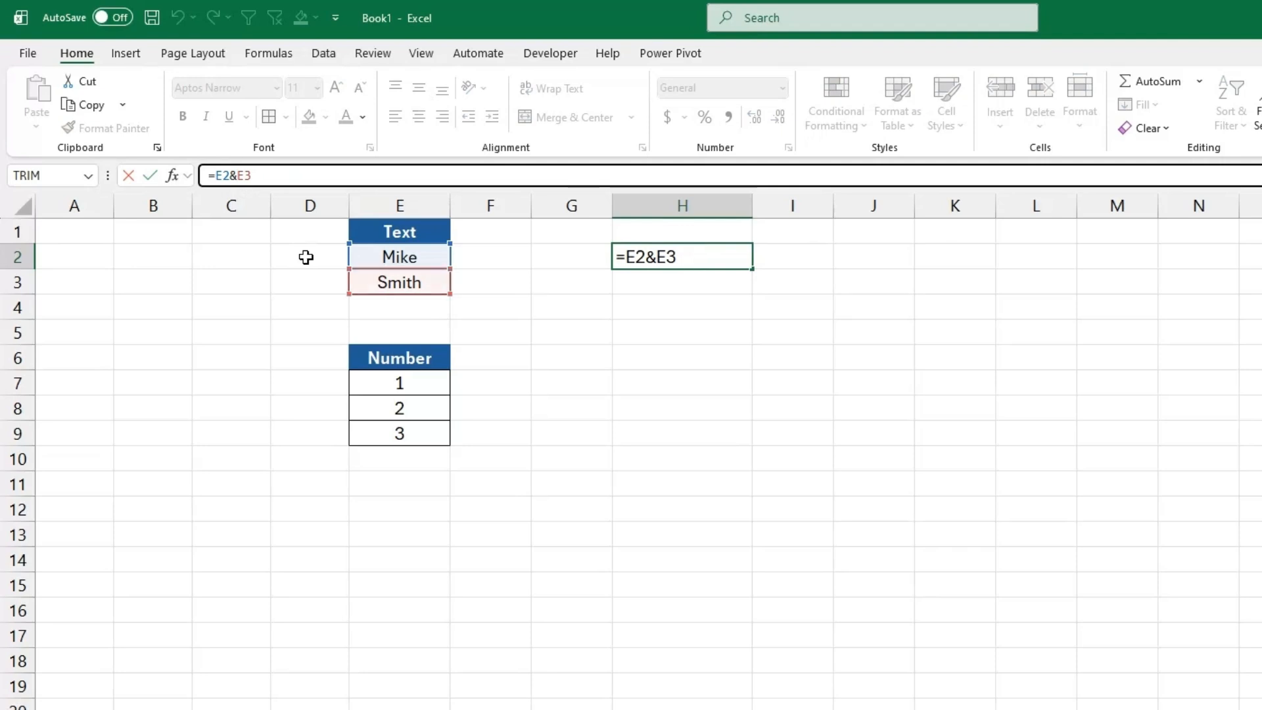
type("&")
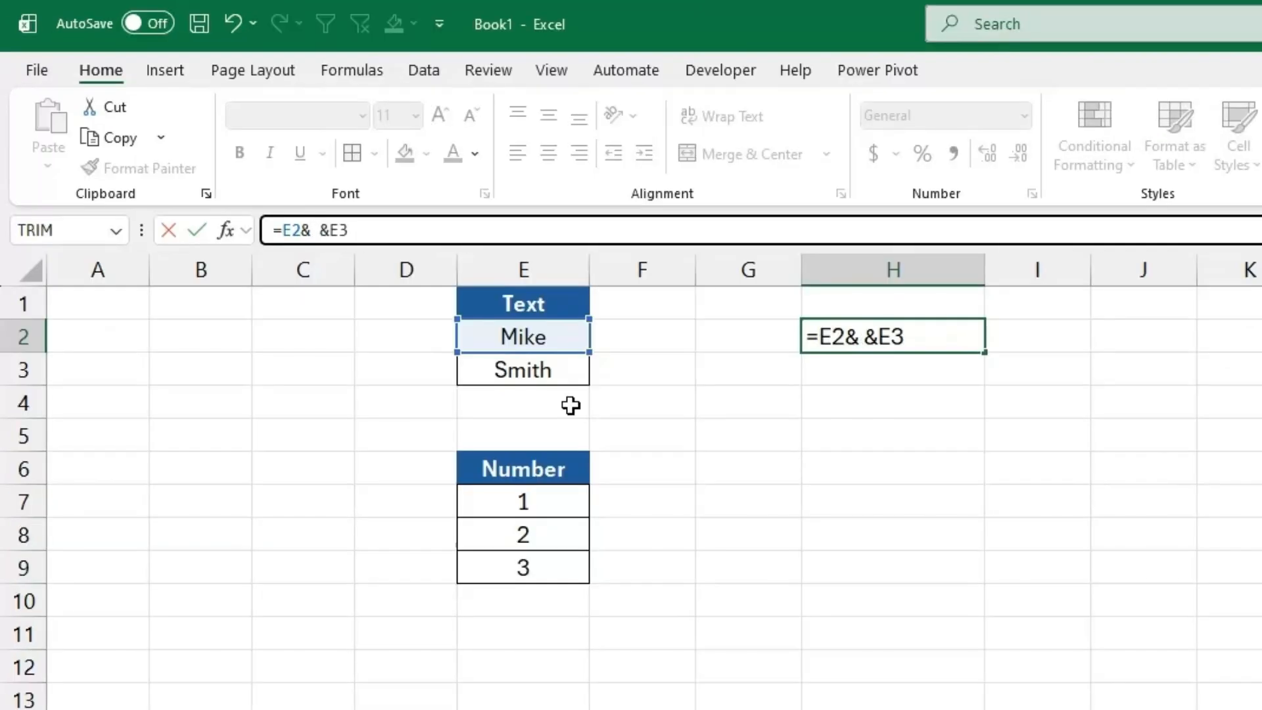
key("BackSpace")
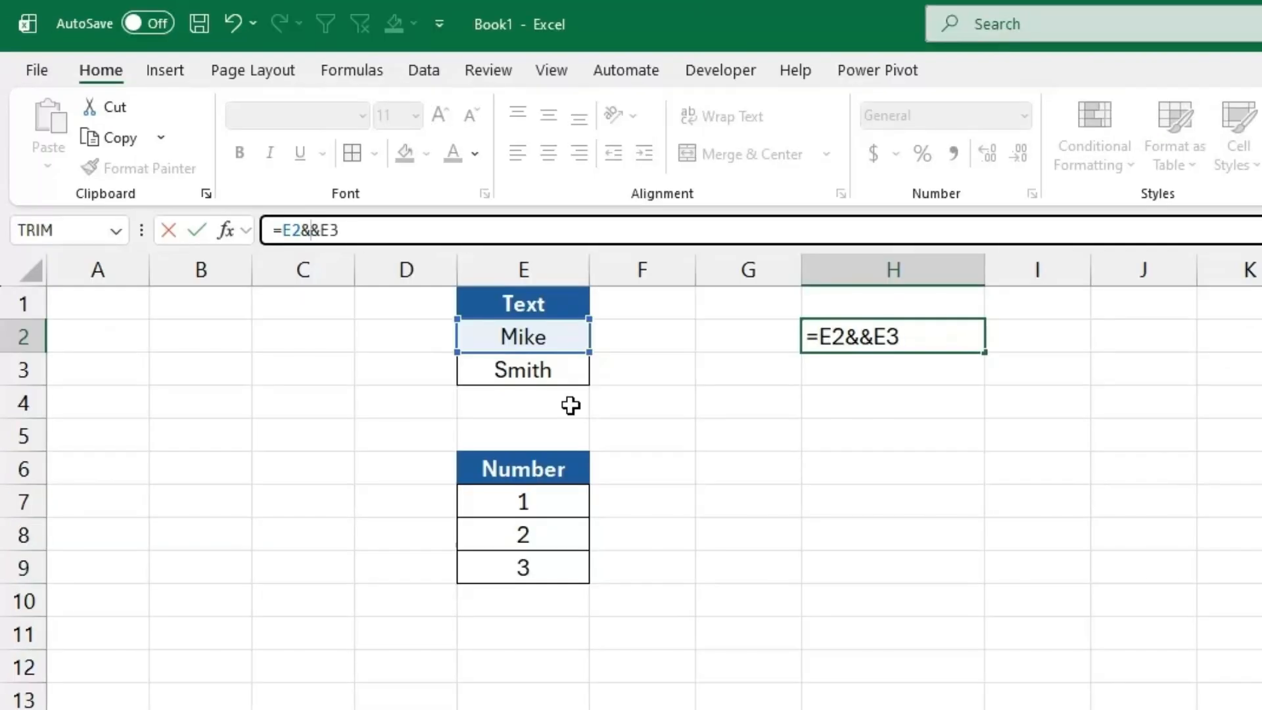
type("\" ")
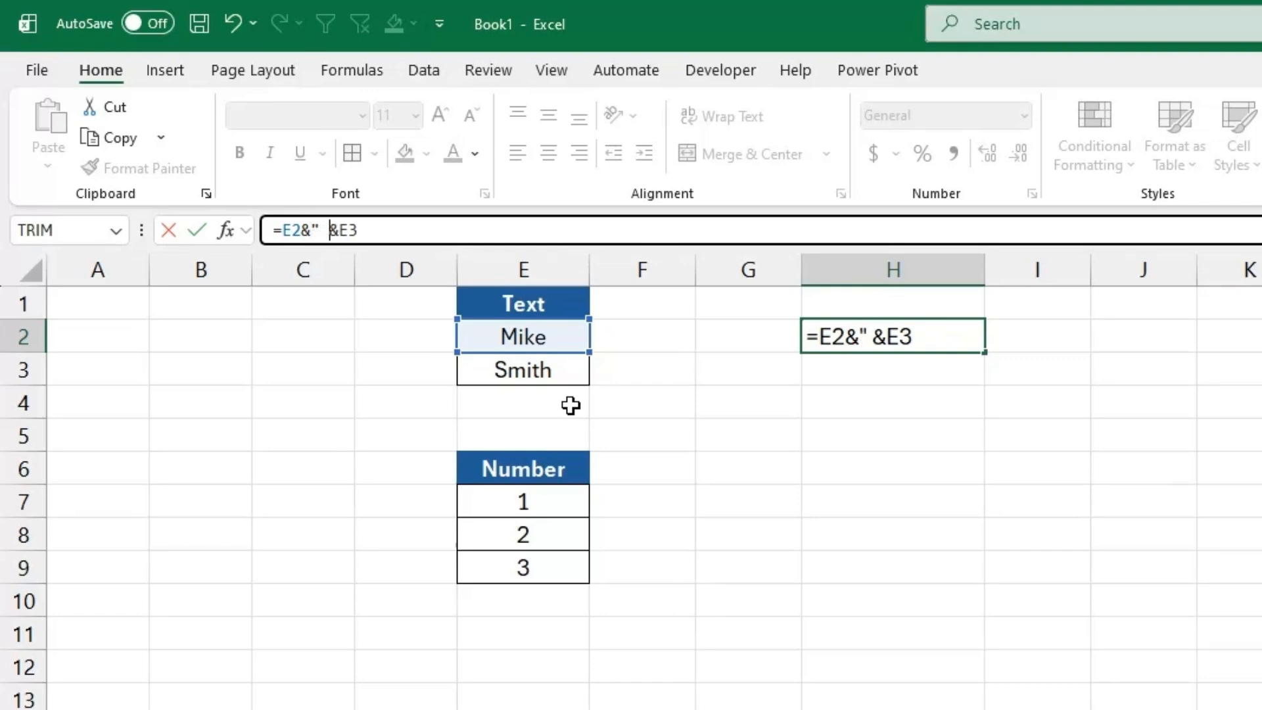
type("\"")
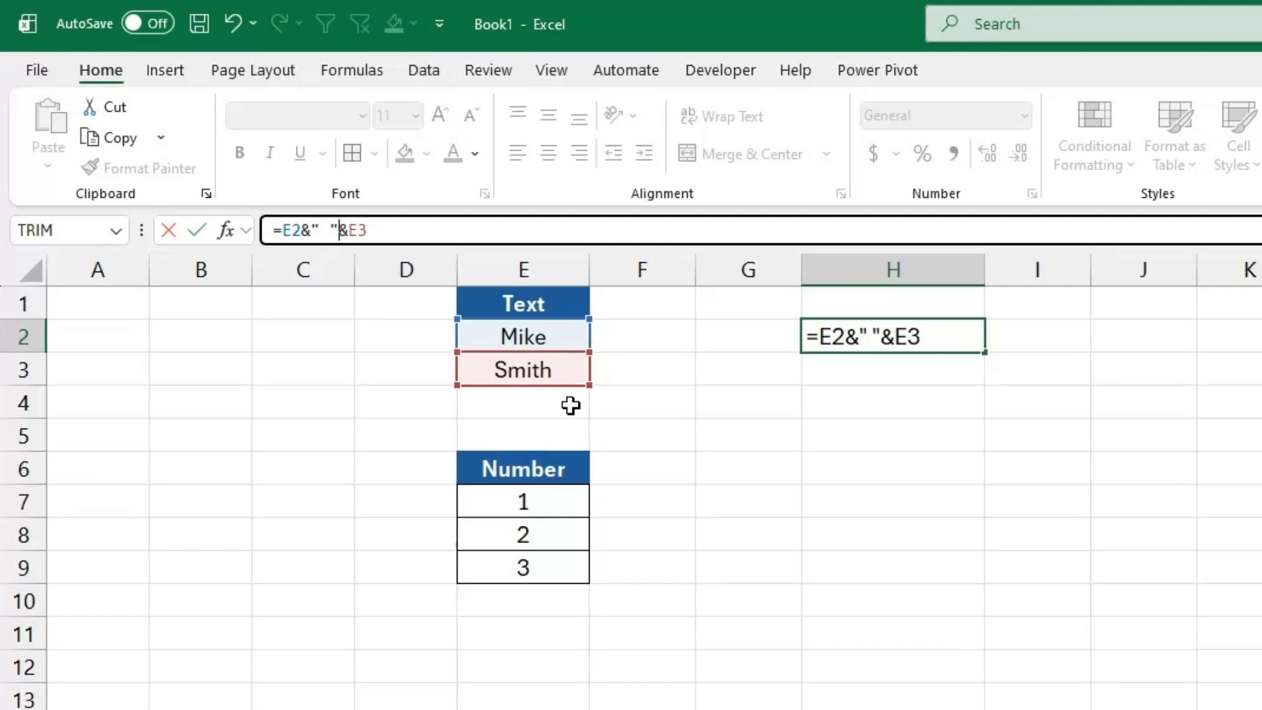
key("Return")
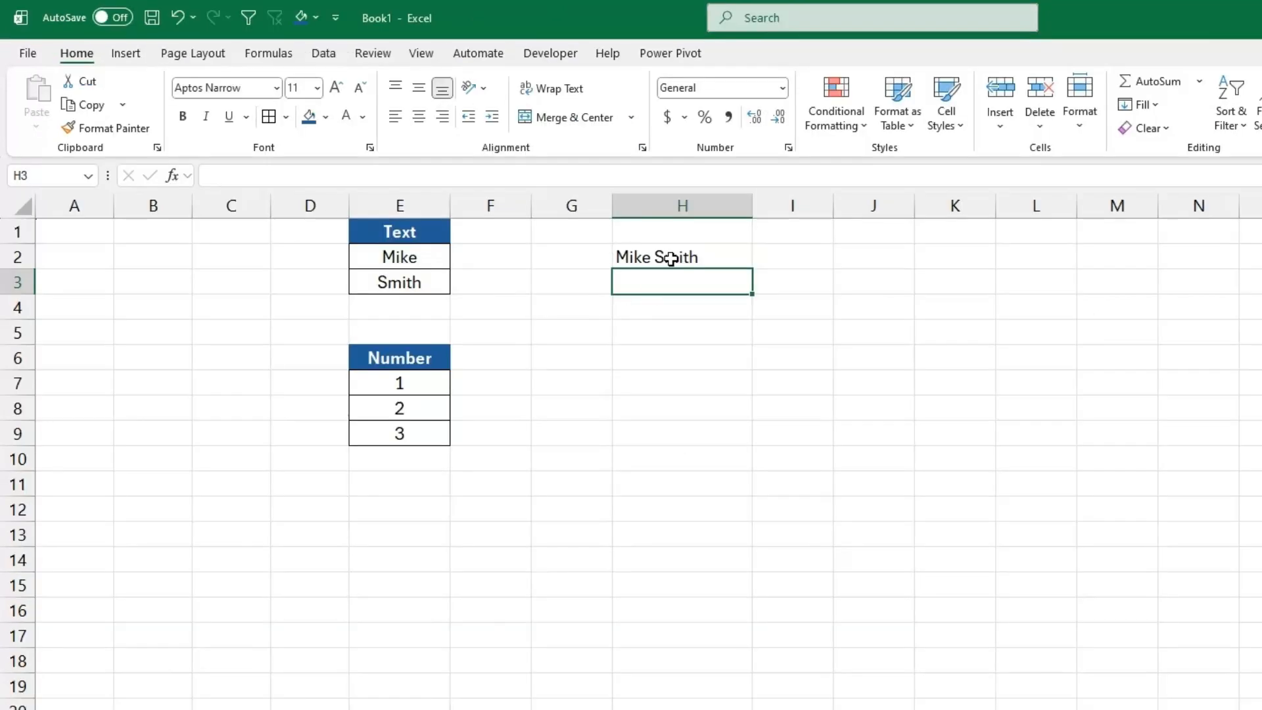
Step: Add a middle name inside the quoted text of the H2 formula, keeping a space on each side
left_click(874, 341)
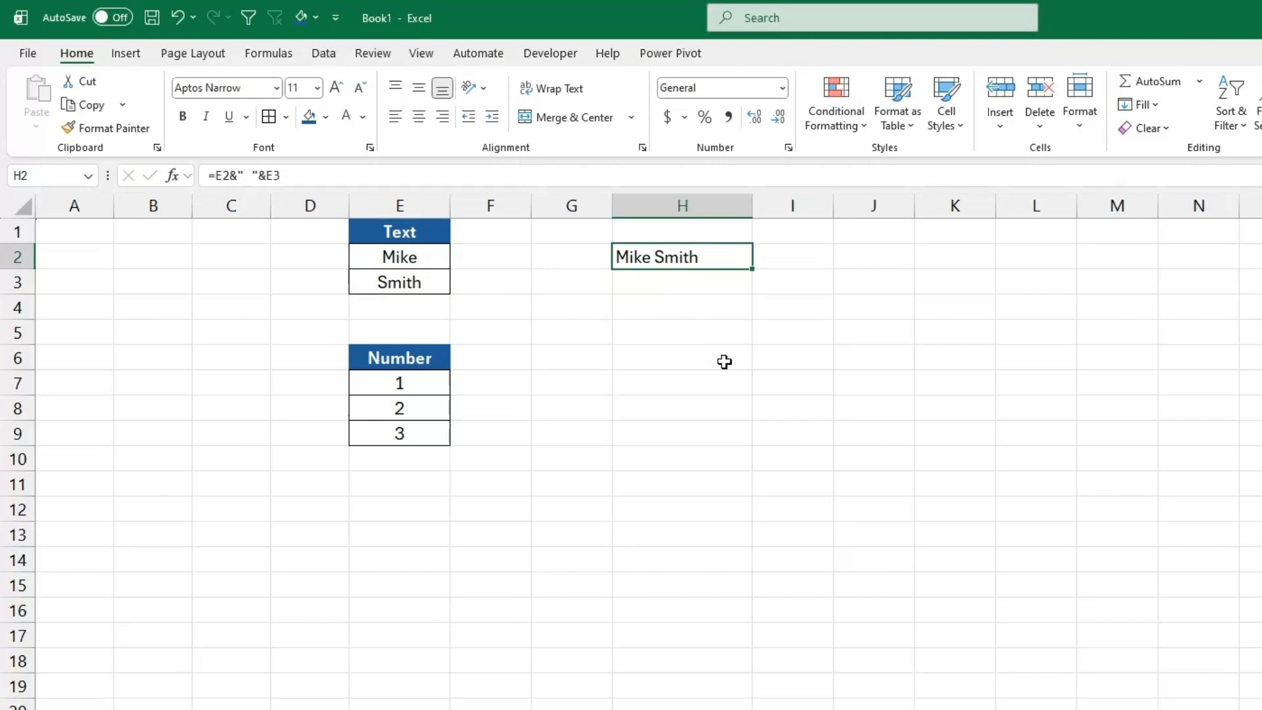
left_click(252, 175)
type("James")
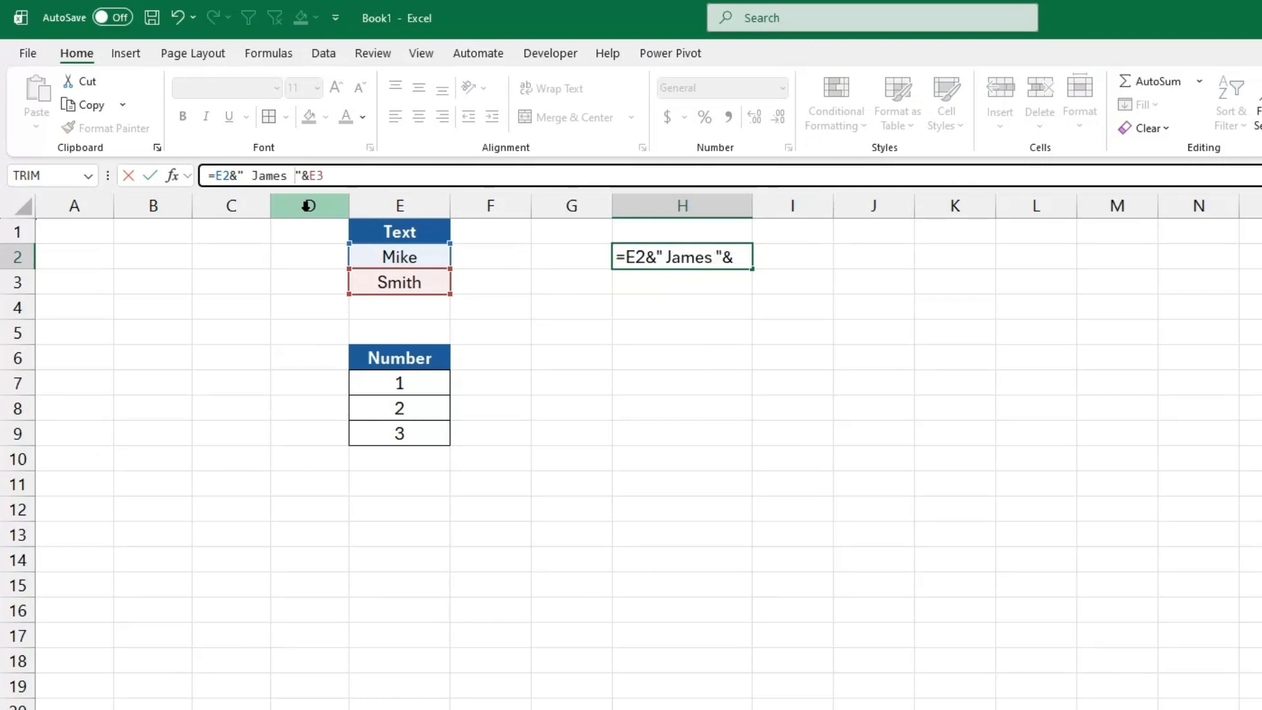
key("Return")
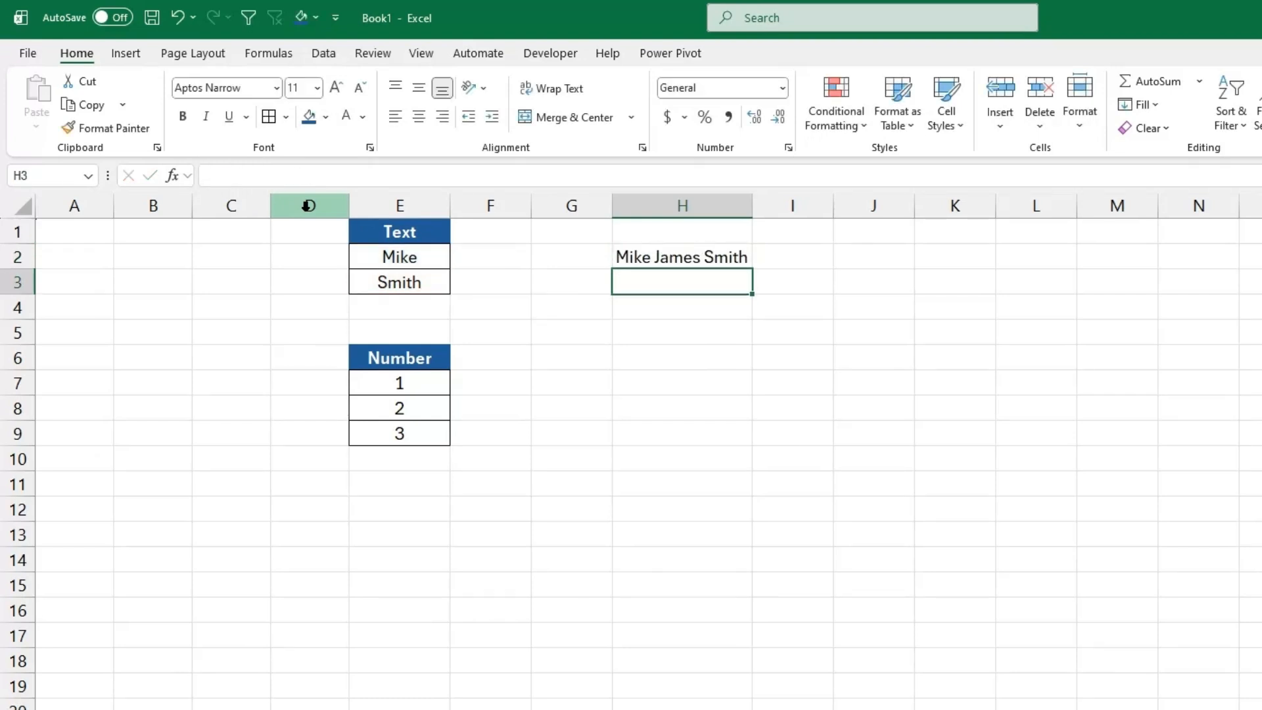
Step: Start a CONCAT formula in H3 with cell E2 as its first text argument
left_click(662, 255)
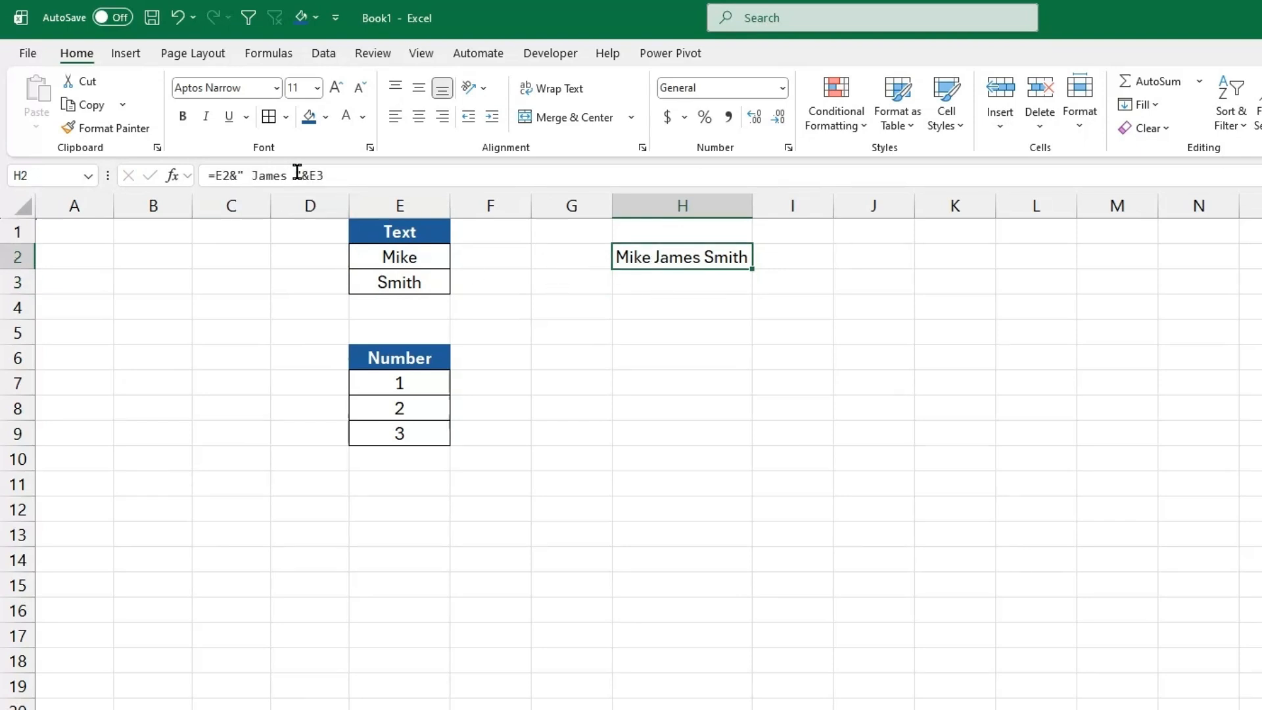
key("Return")
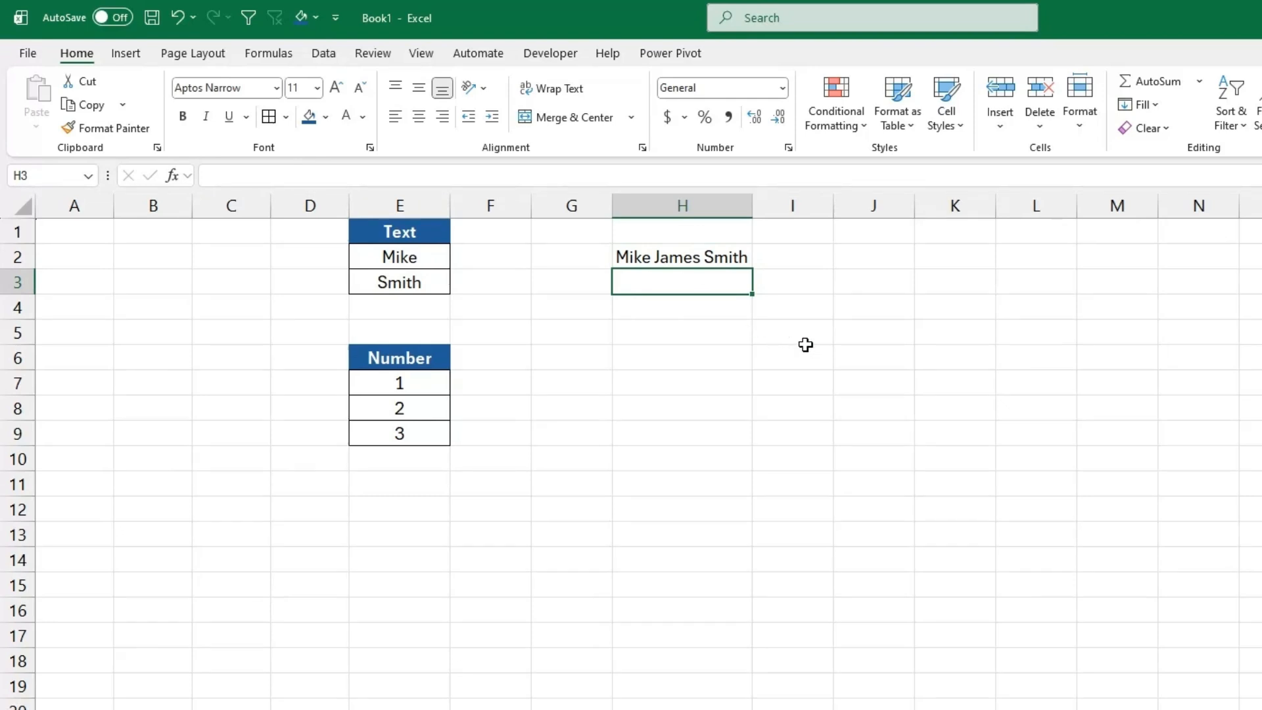
type("=ca")
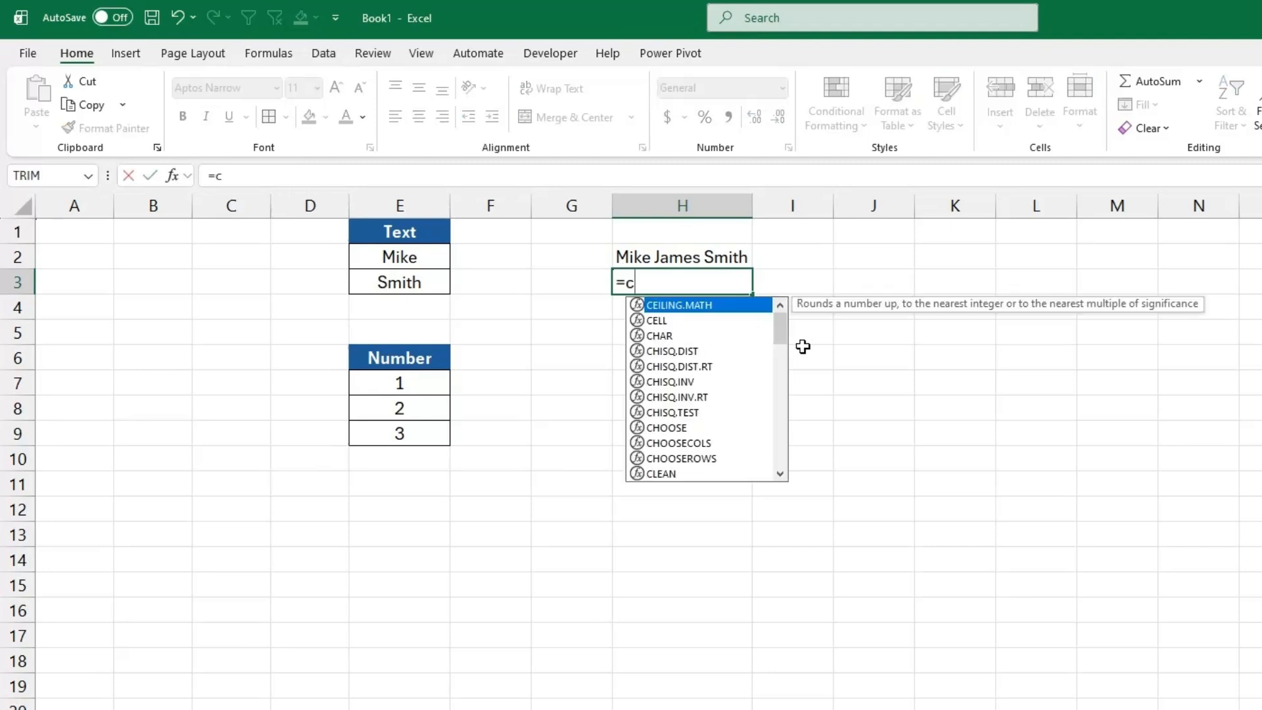
key("BackSpace")
type("onca")
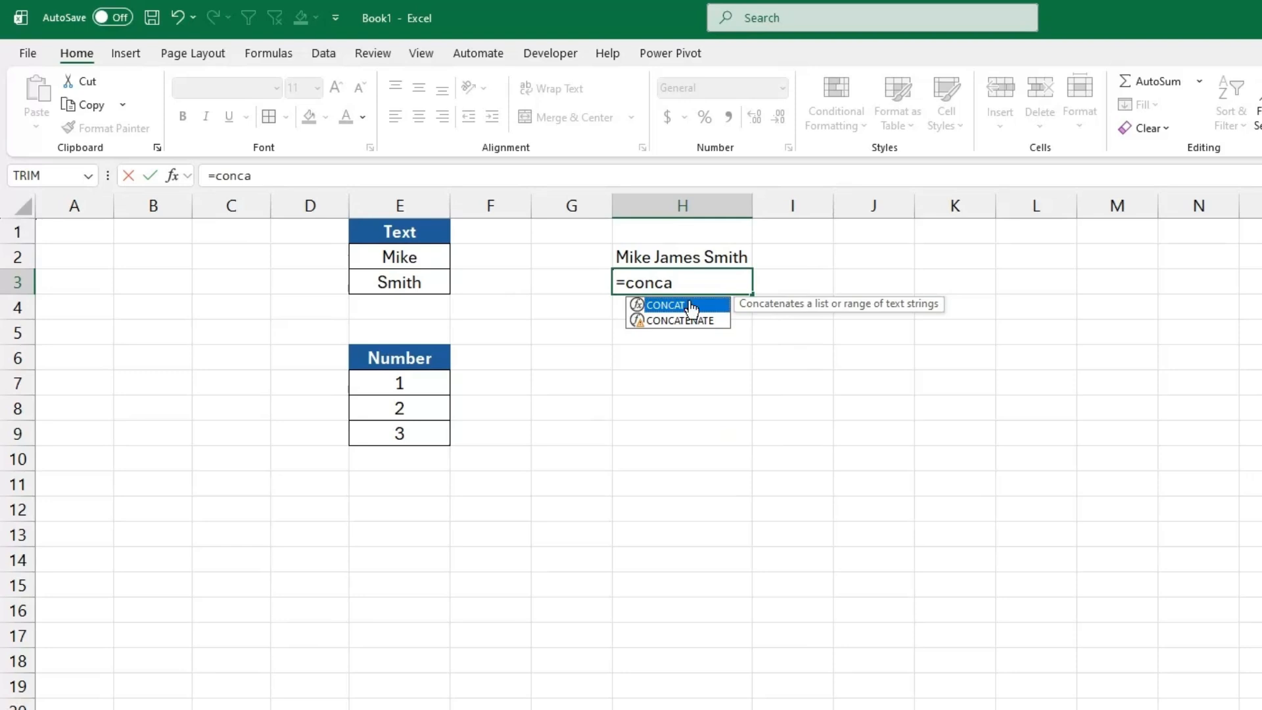
double_click(692, 306)
left_click(418, 262)
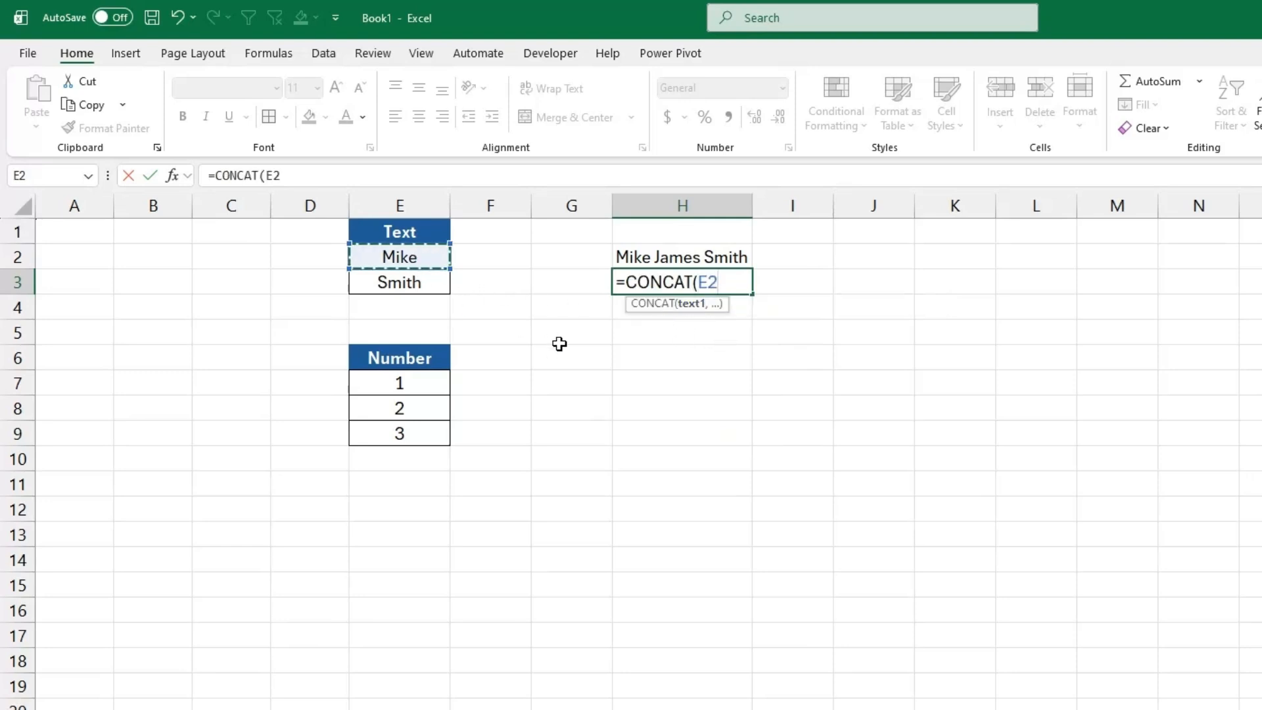
Step: Complete the H3 CONCAT formula with the quoted middle name padded by spaces, followed by cell E3
type(",\" J")
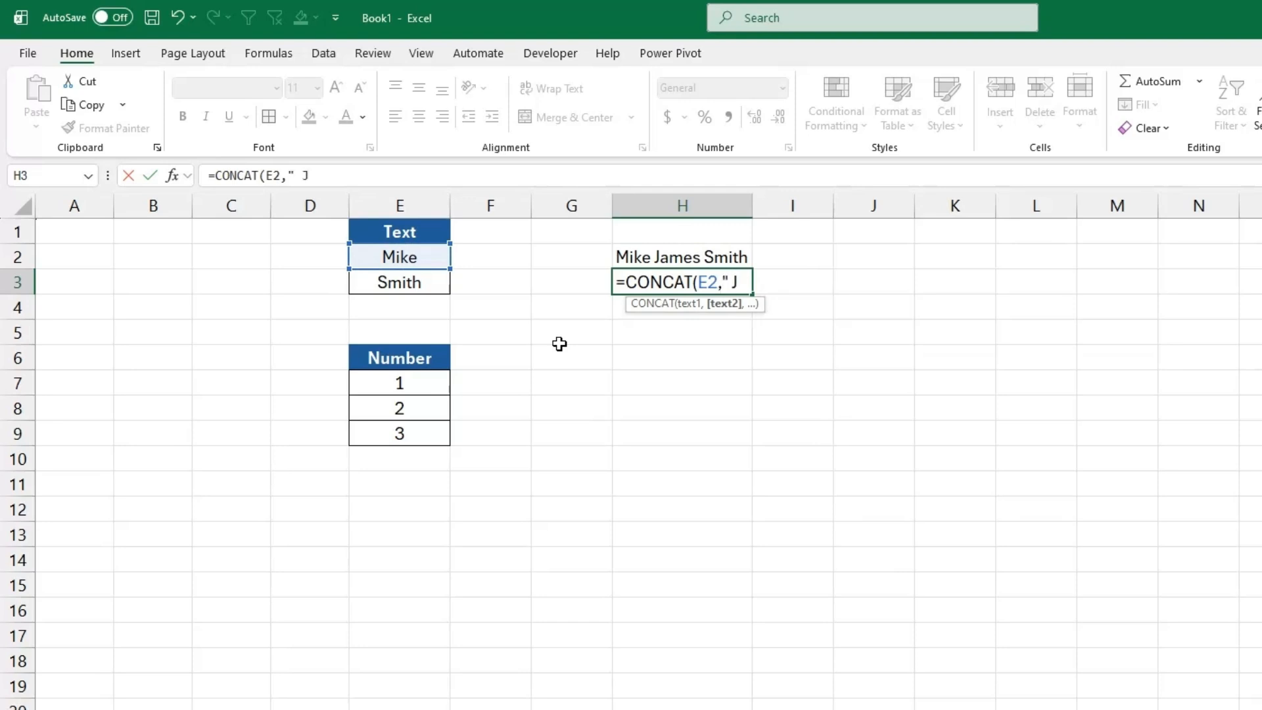
type("ames\"")
double_click(326, 176)
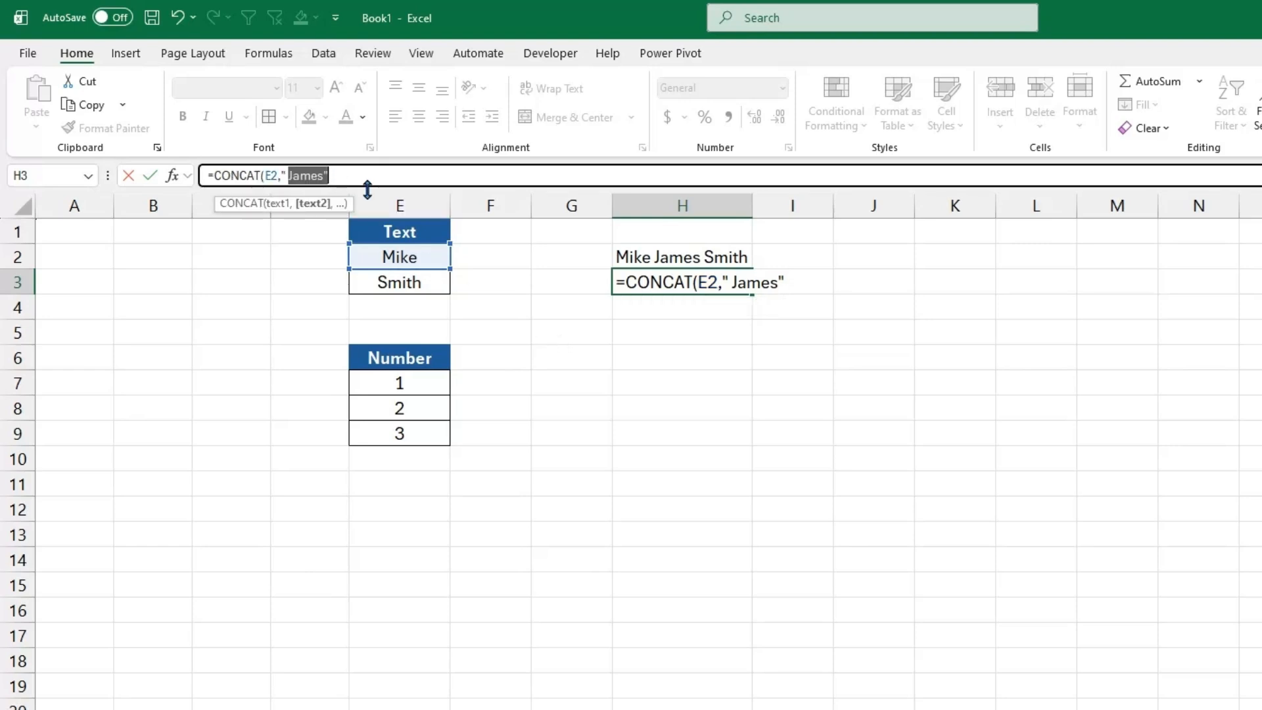
left_click(325, 175)
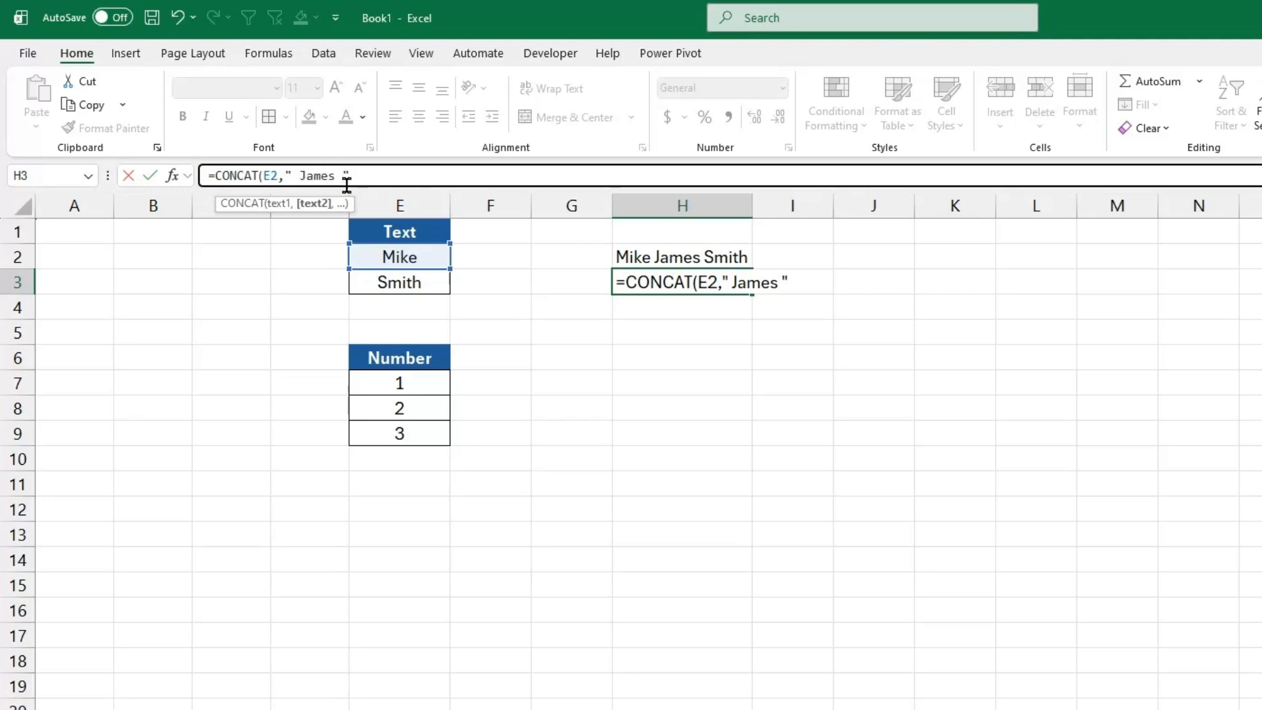
type(",")
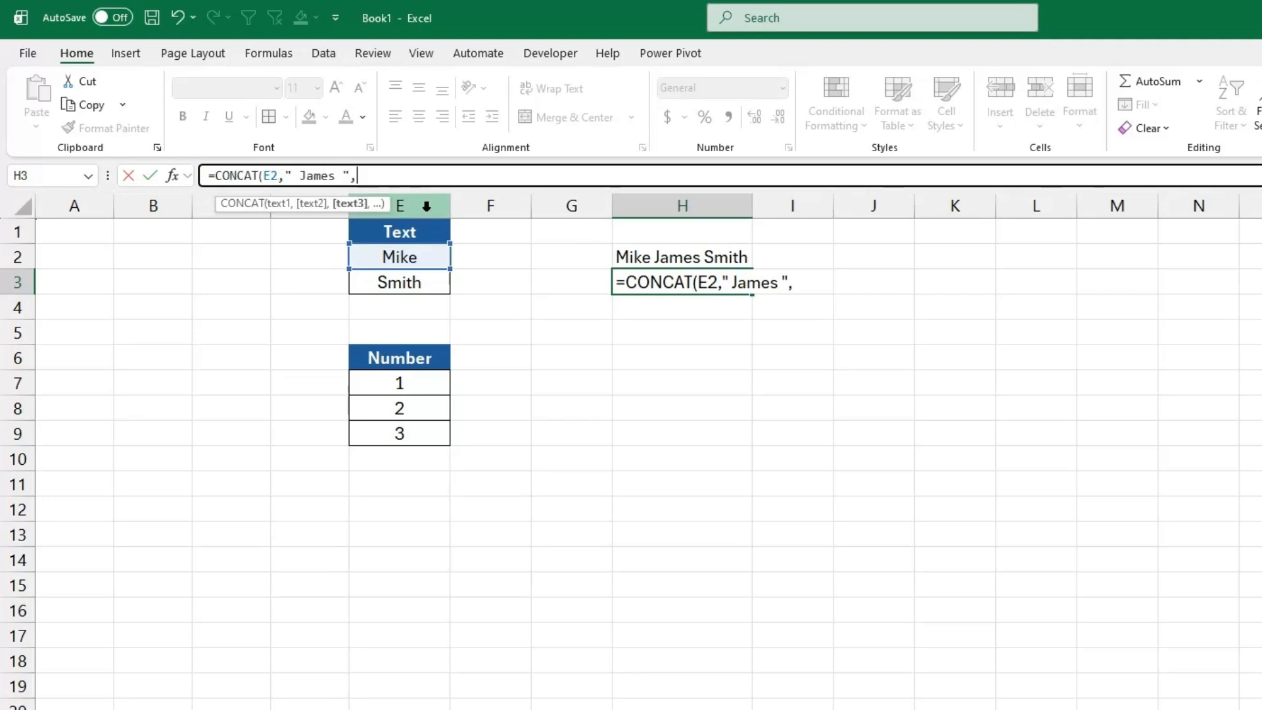
left_click(416, 284)
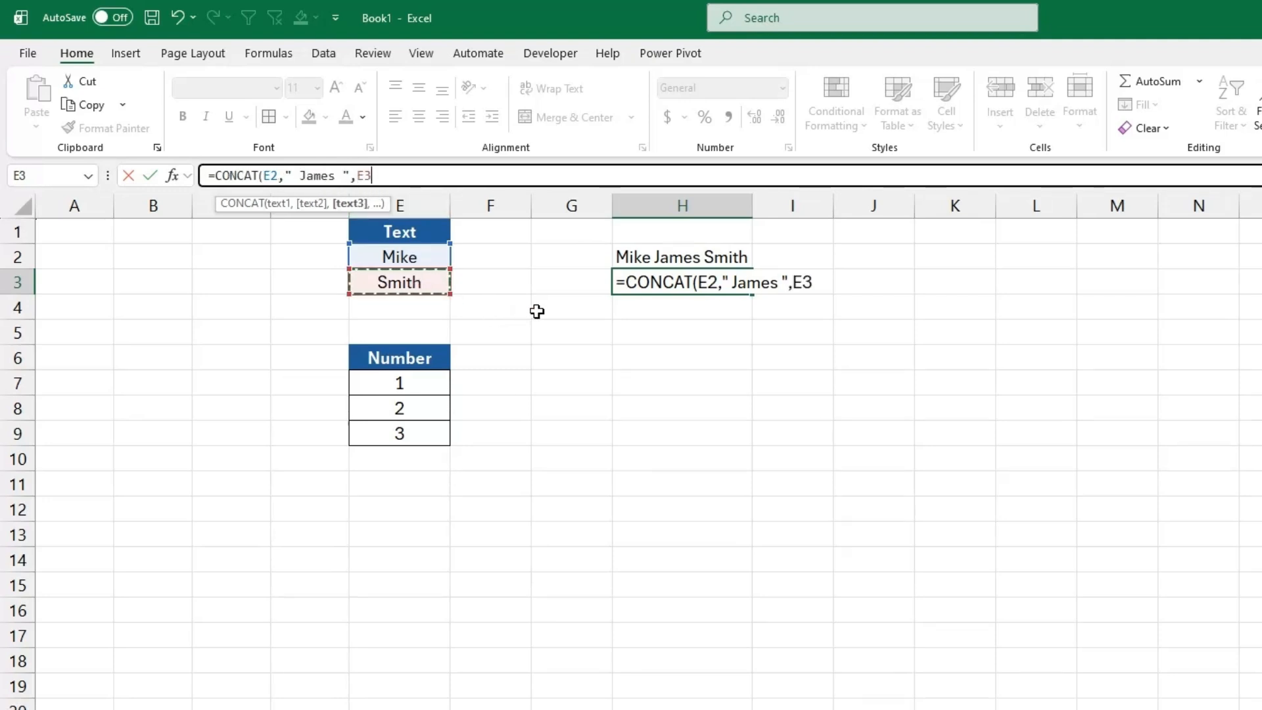
key("Return")
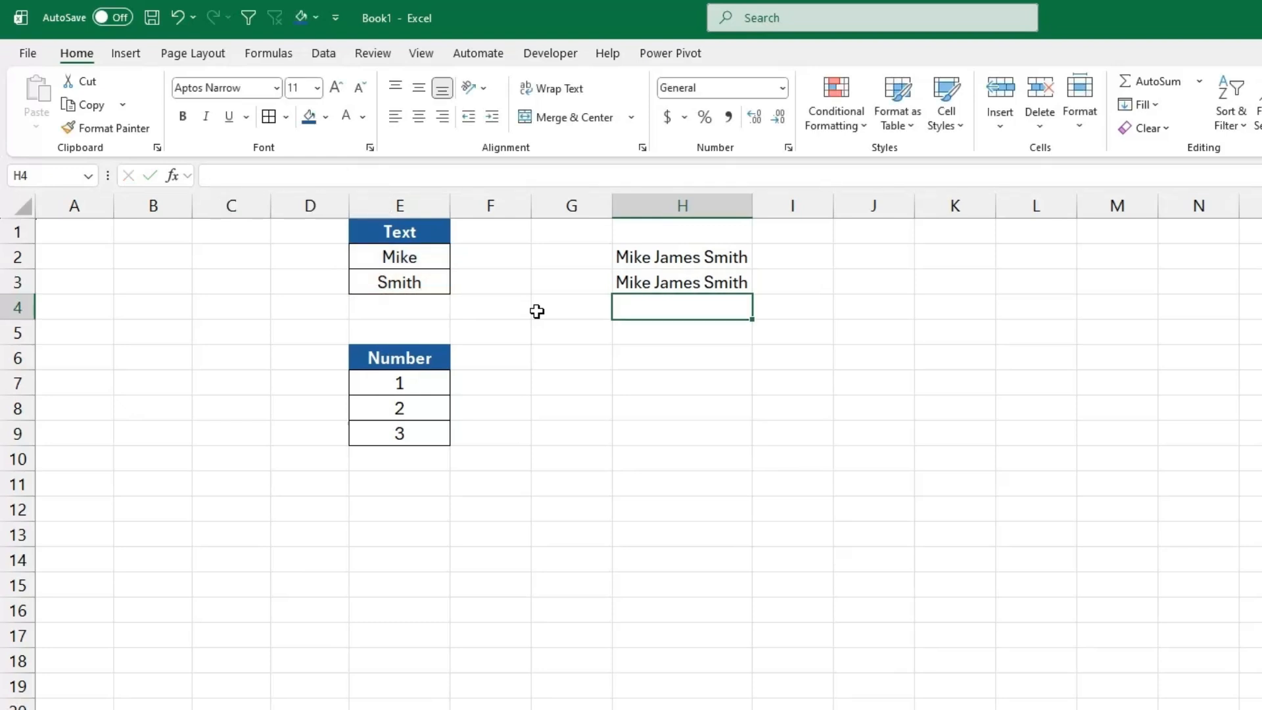
left_click(727, 289)
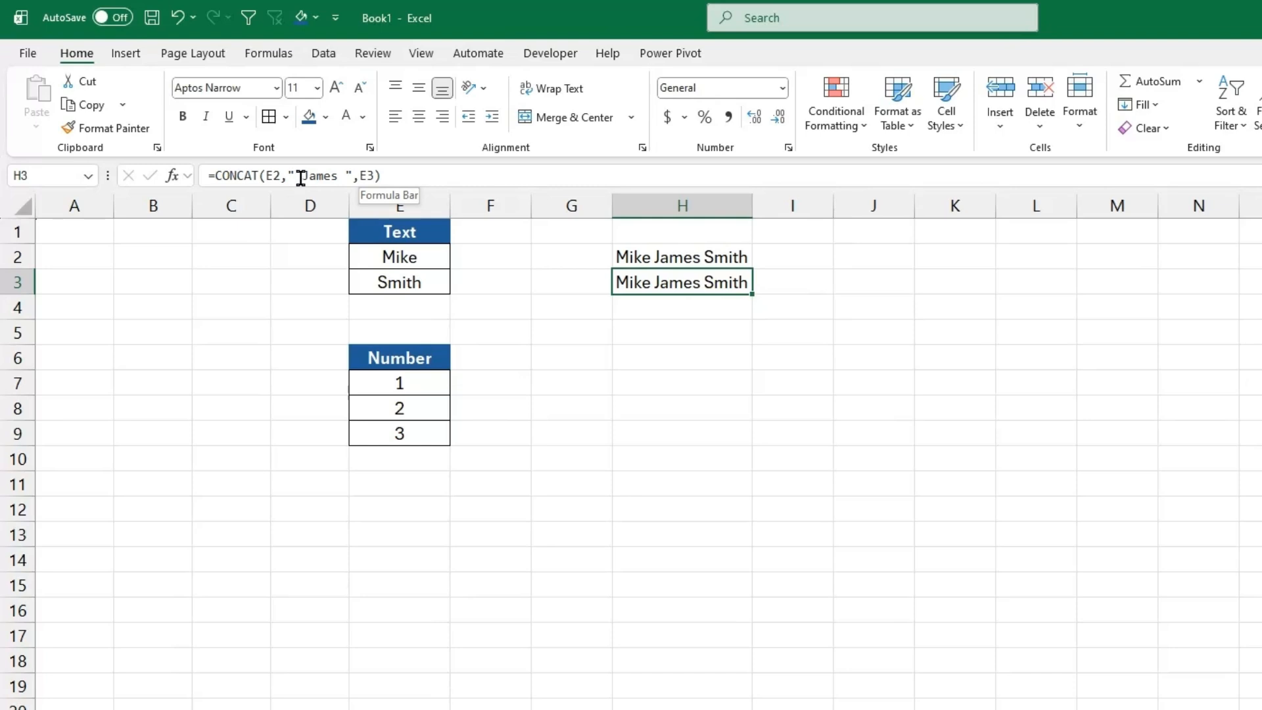
left_click(688, 258)
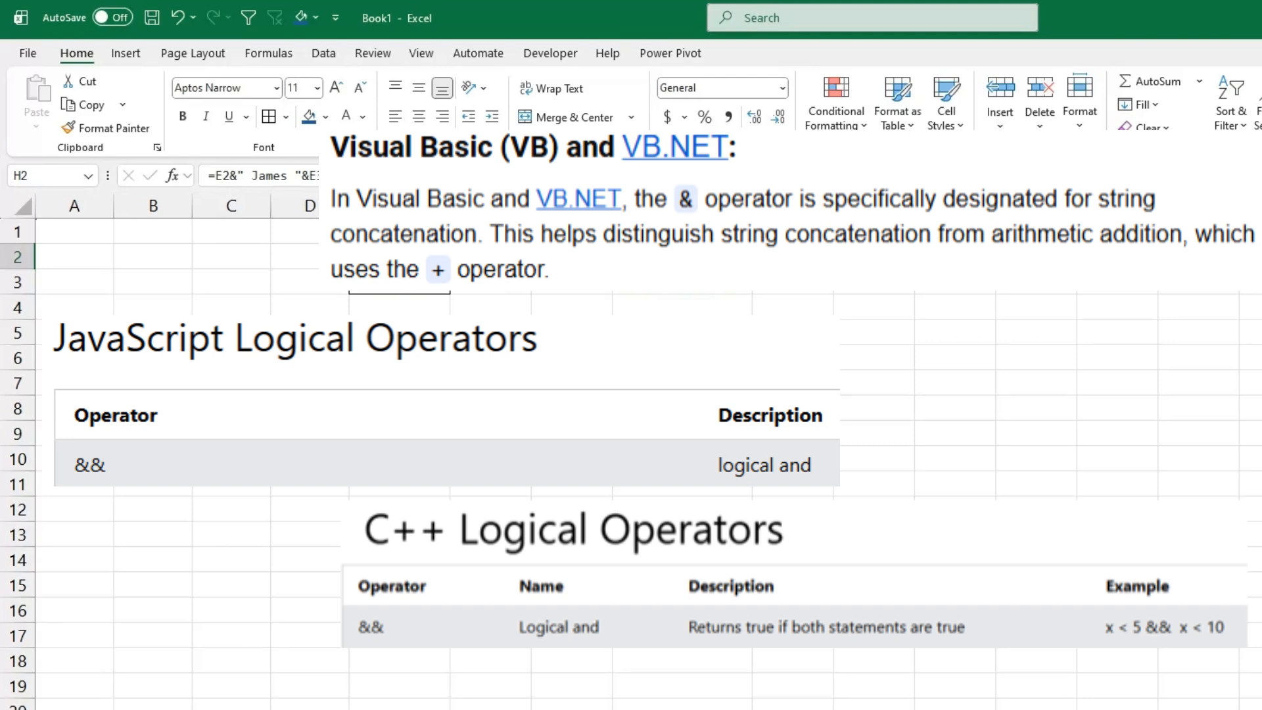
Step: Enter the formula =E7&E8&E9 in cell H7 to join the three numbers
left_click(636, 380)
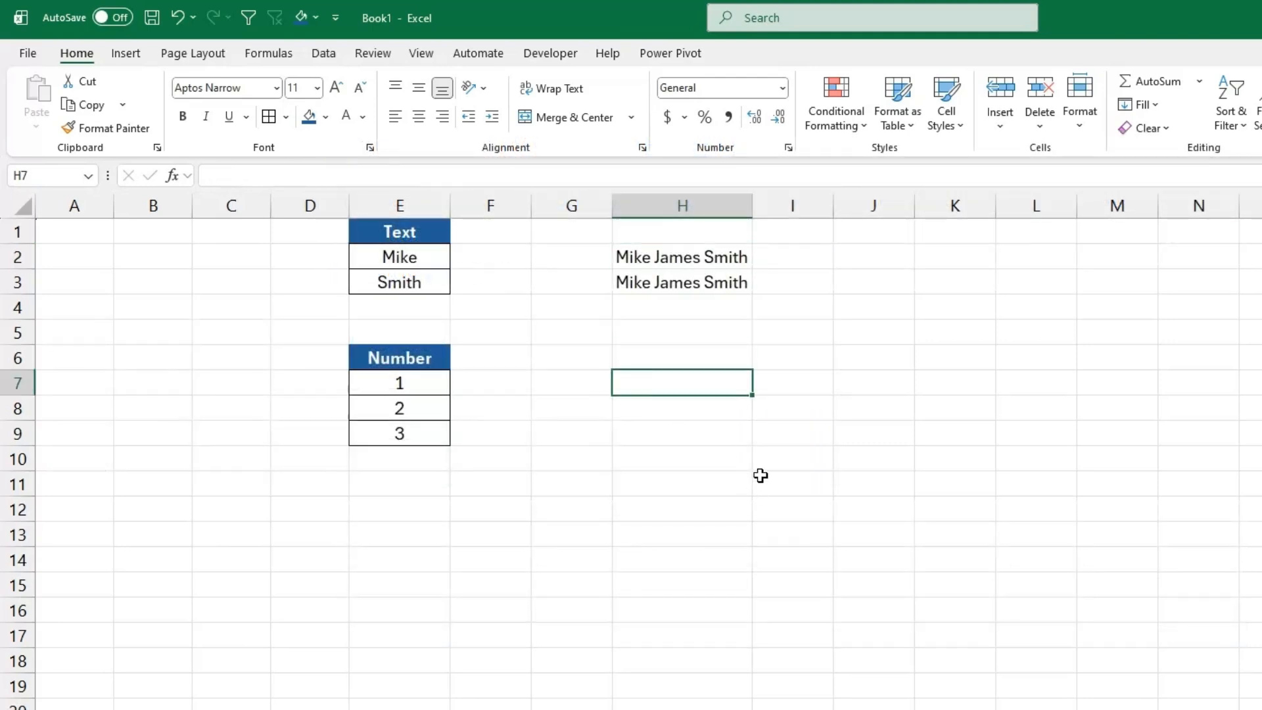
type("=")
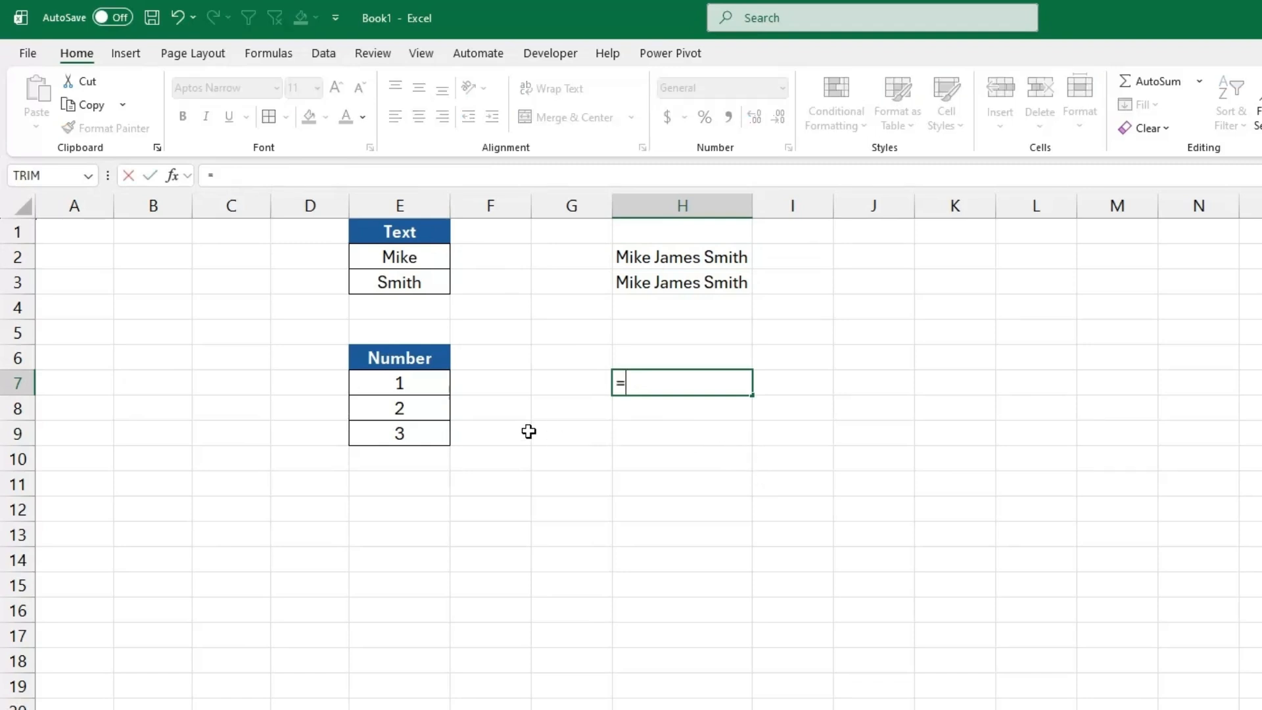
left_click(427, 389)
type("&")
left_click(423, 408)
type("&")
left_click(428, 434)
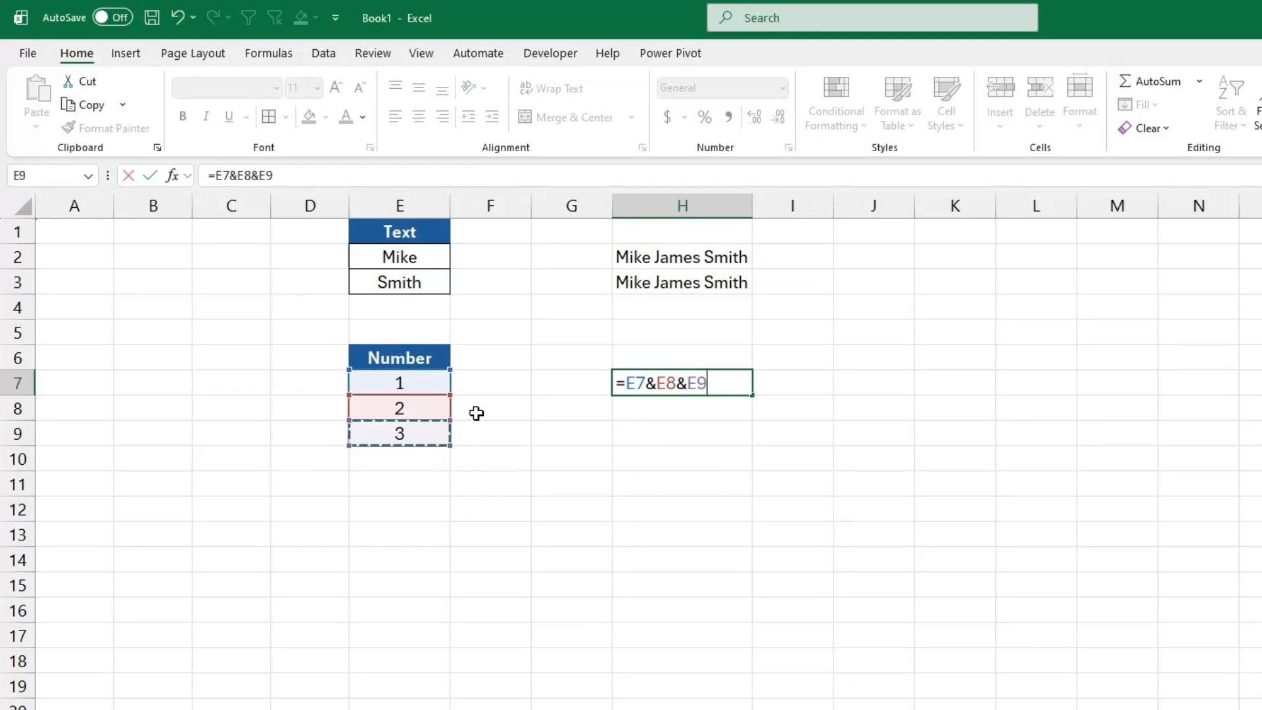
key("Return")
left_click(688, 391)
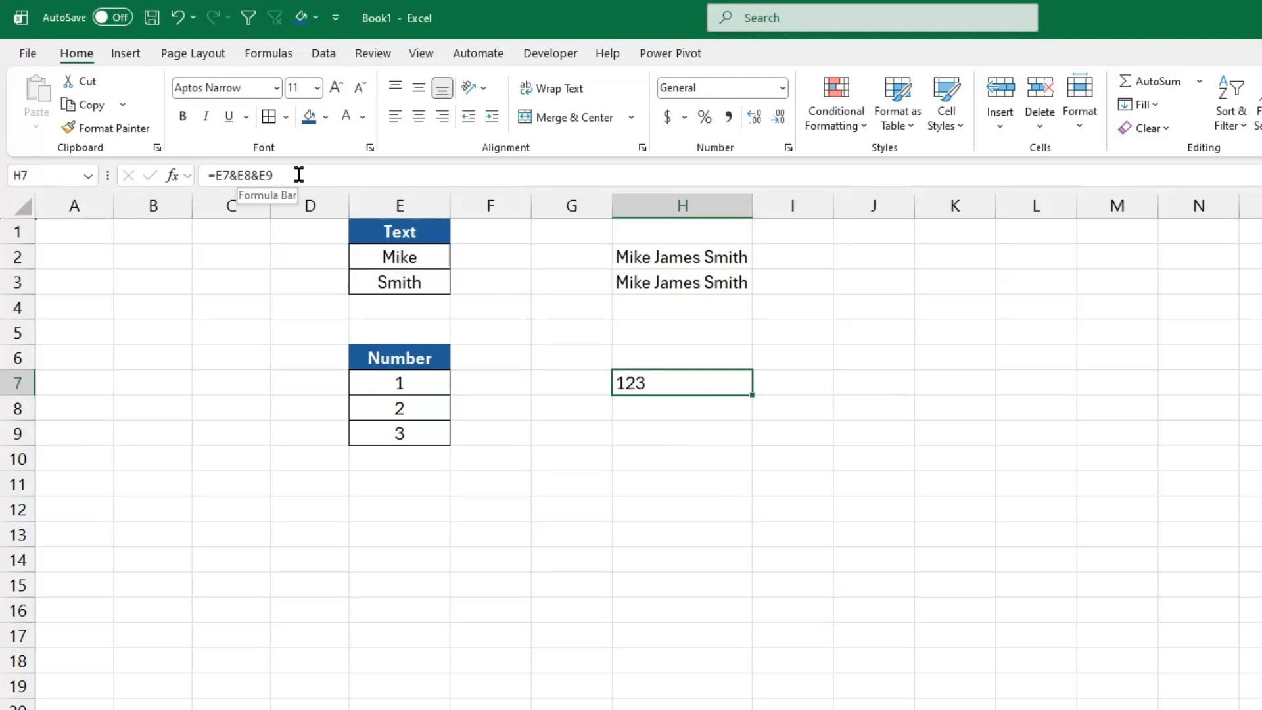
Step: Enter the formula =E7+E8&E9 in cell H9, combining addition with the & operator
left_click(643, 425)
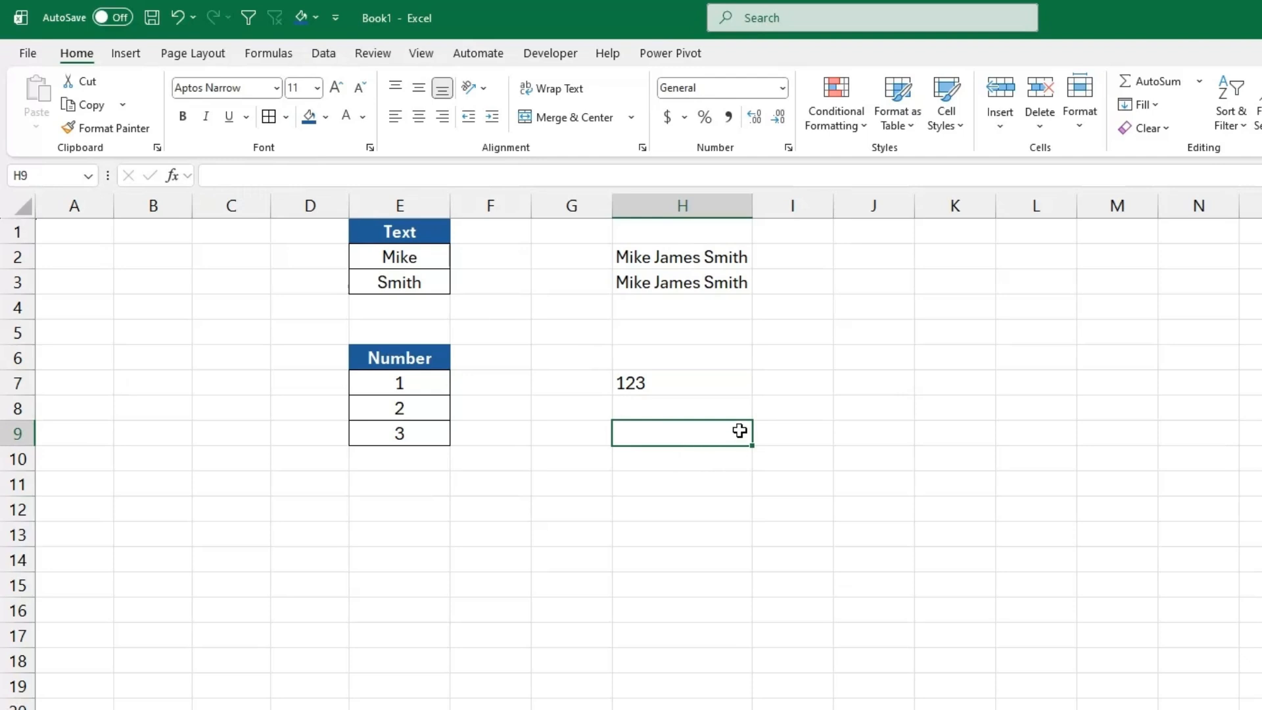
type("=")
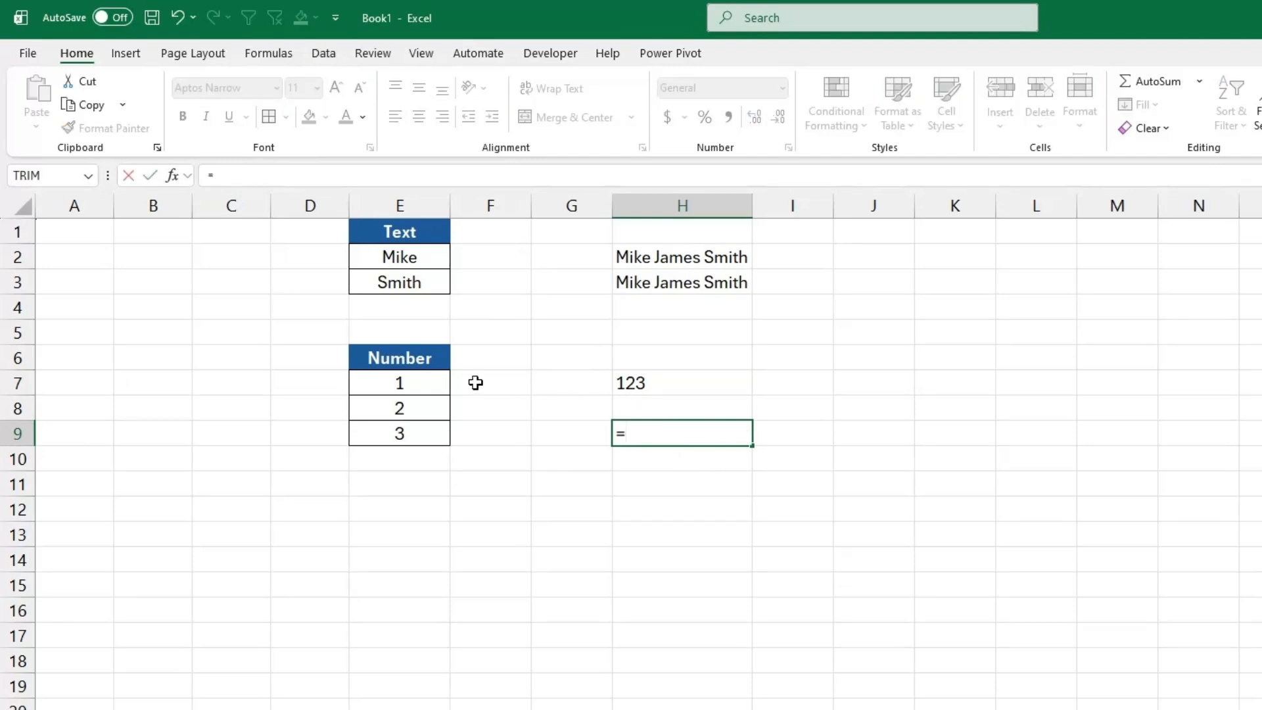
left_click(416, 386)
type("+")
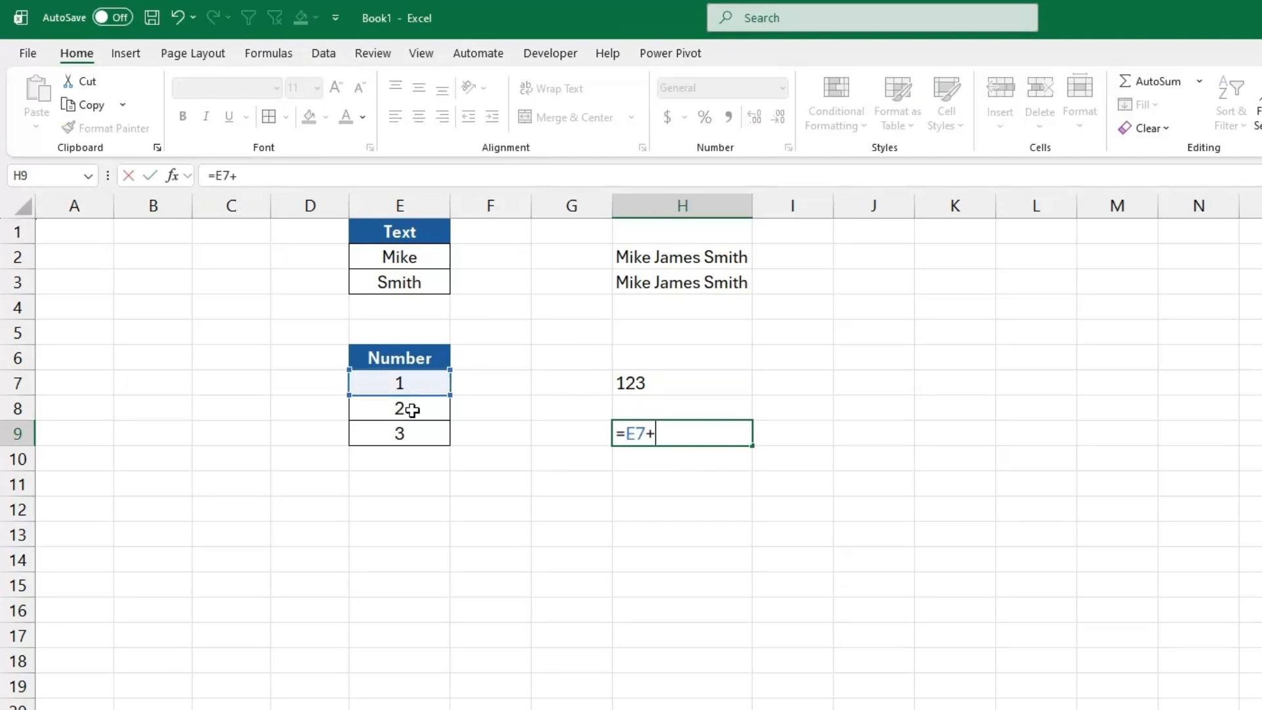
left_click(412, 409)
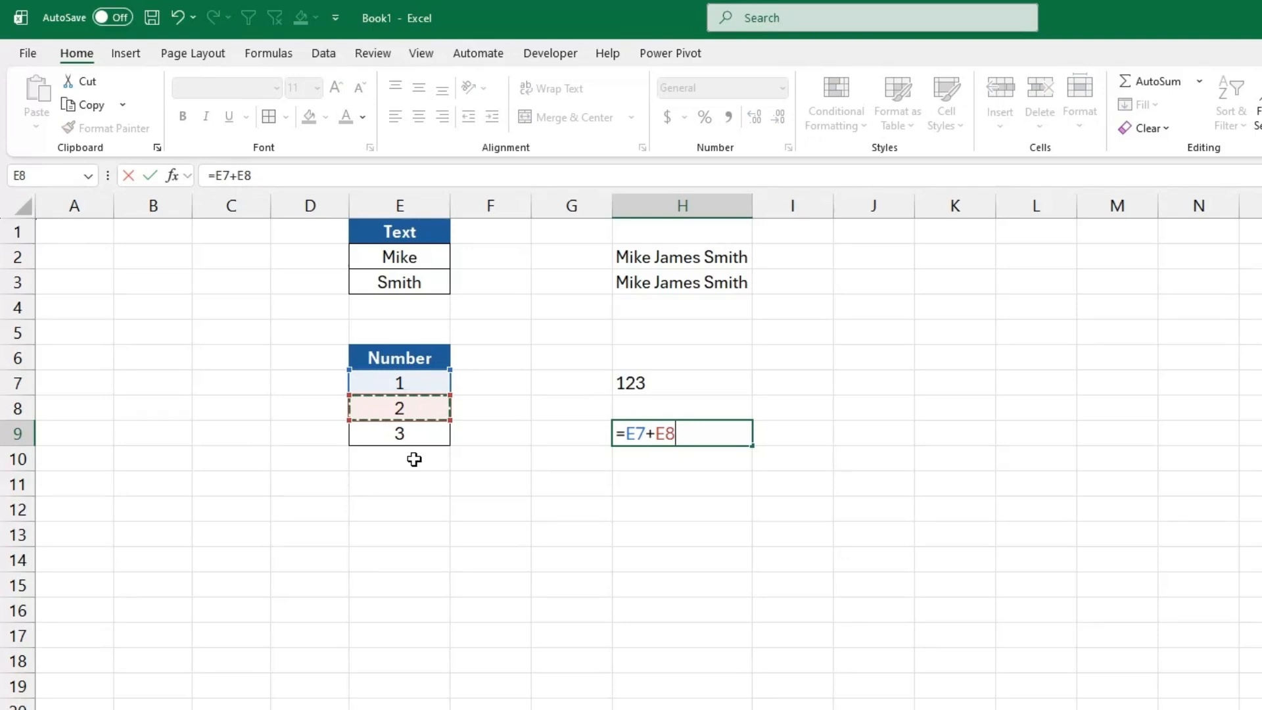
type("&")
left_click(423, 434)
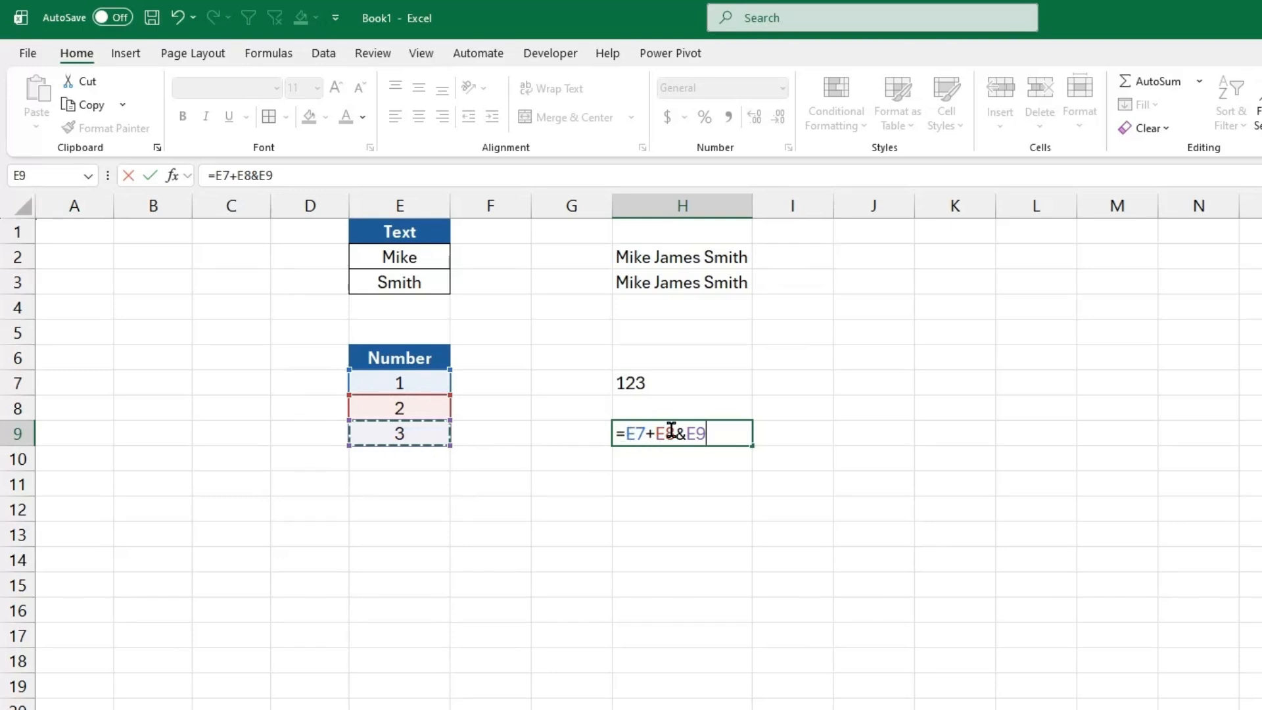
left_click(712, 433)
key("Return")
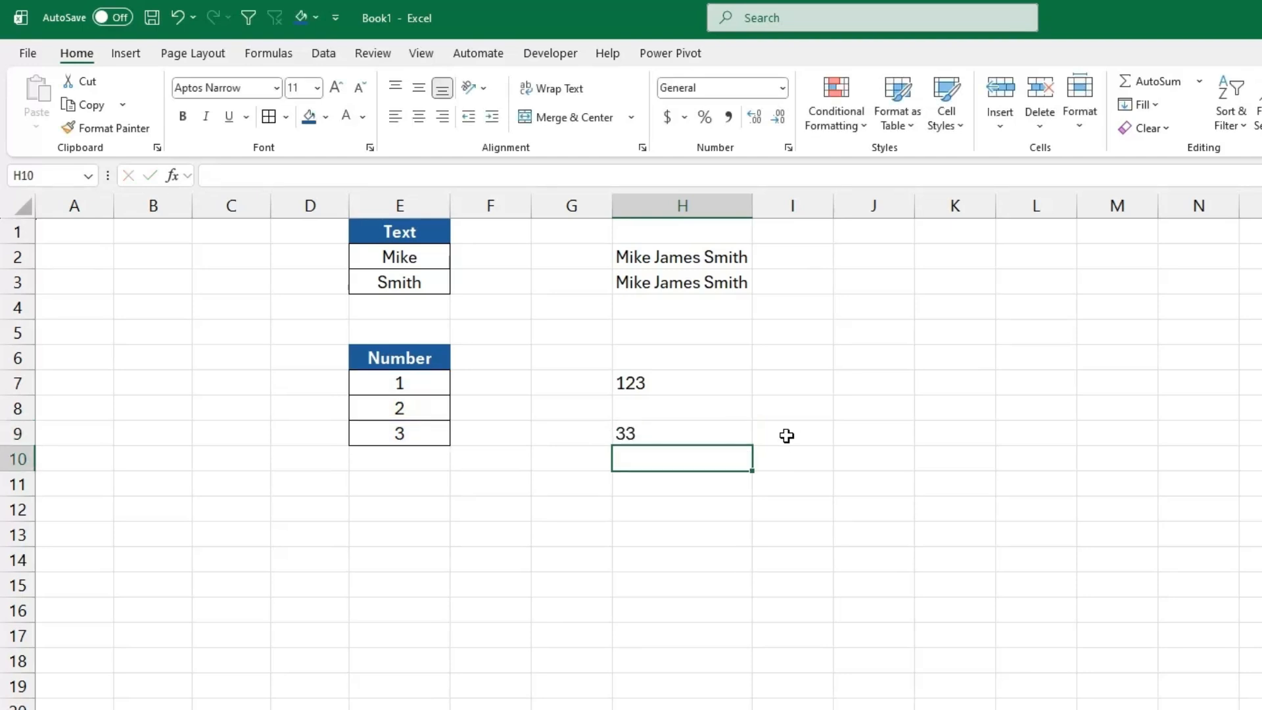
Step: Extend the H9 formula to =E7+E8&E9&E3 so the text in E3 is appended to the numbers
left_click(747, 433)
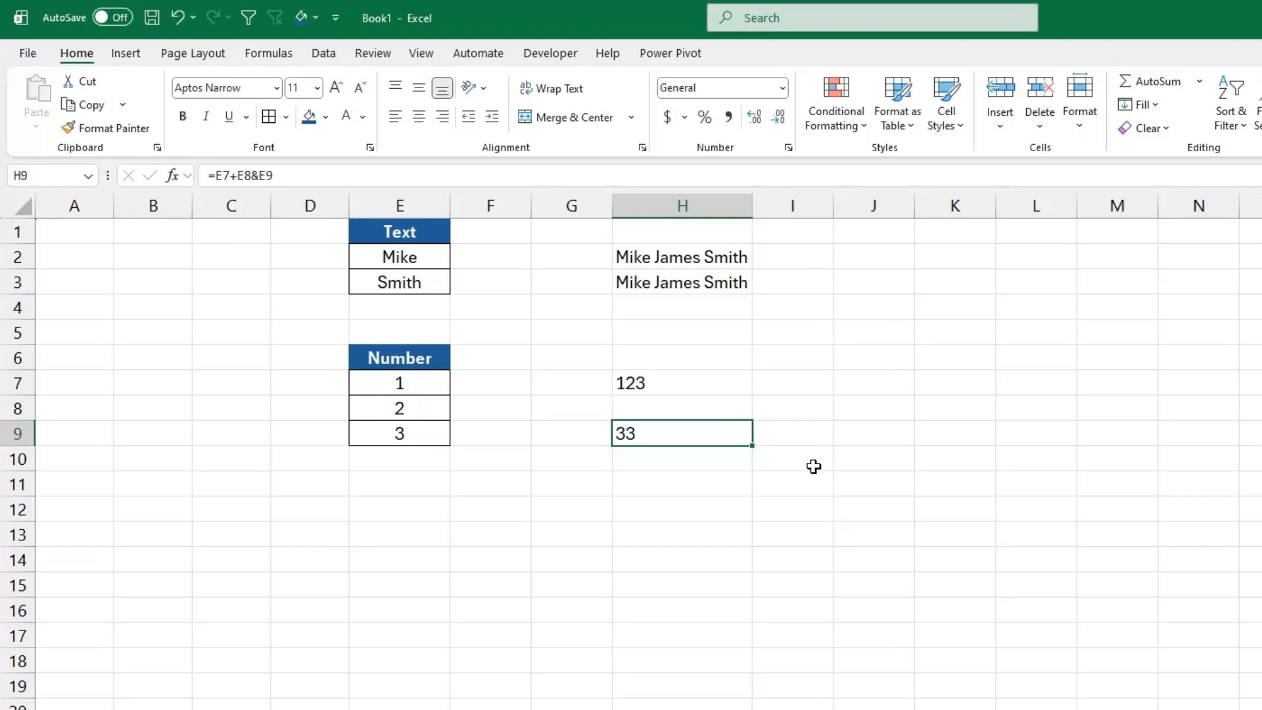
left_click(283, 175)
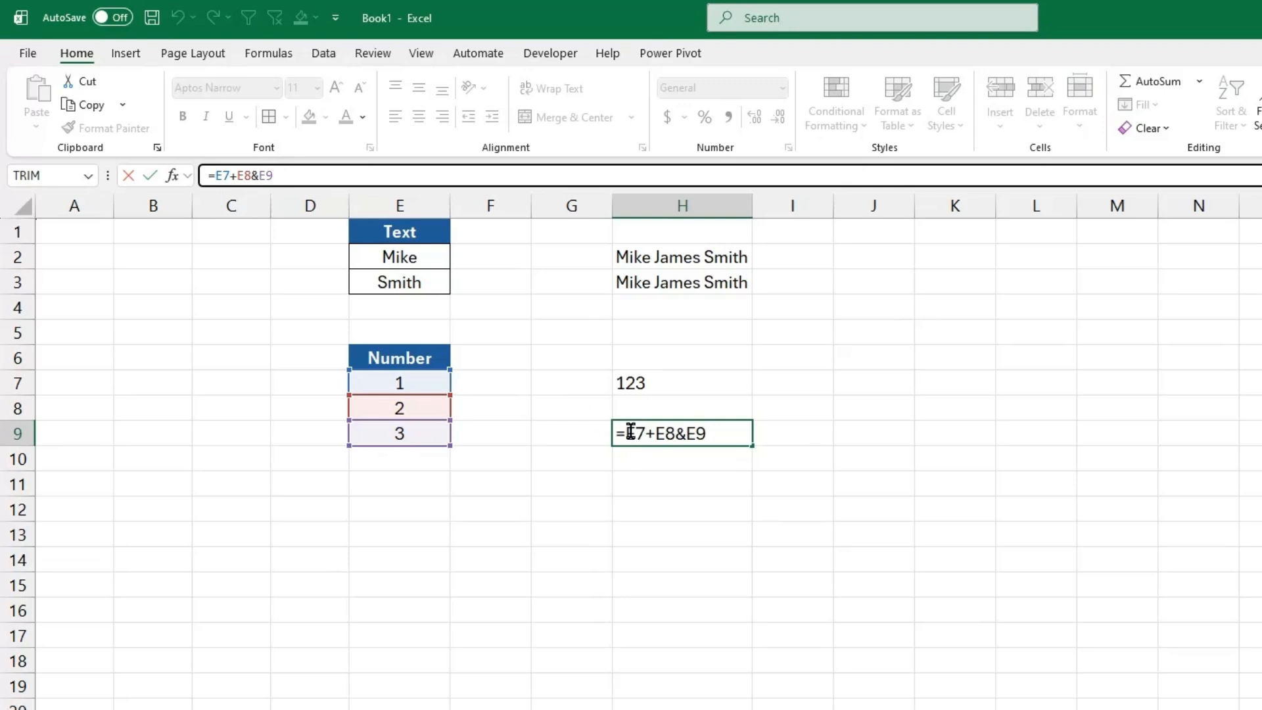
left_click(702, 431)
type("&")
left_click(417, 282)
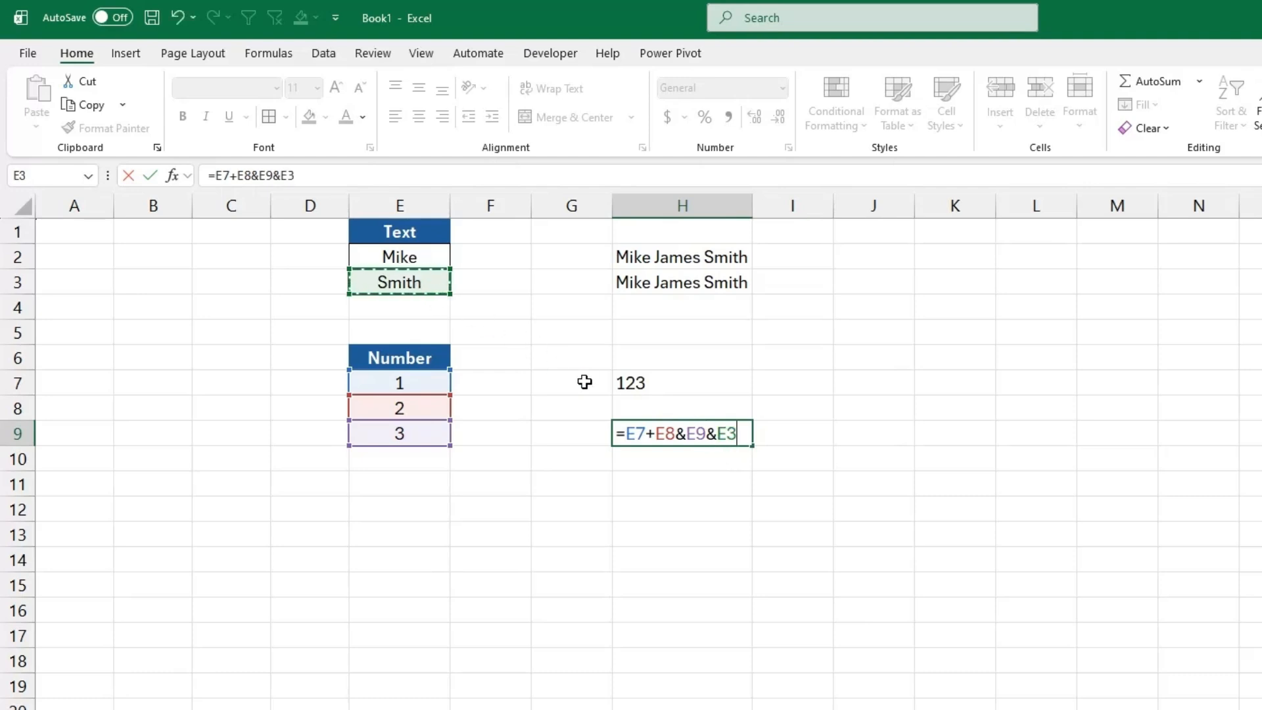
key("Return")
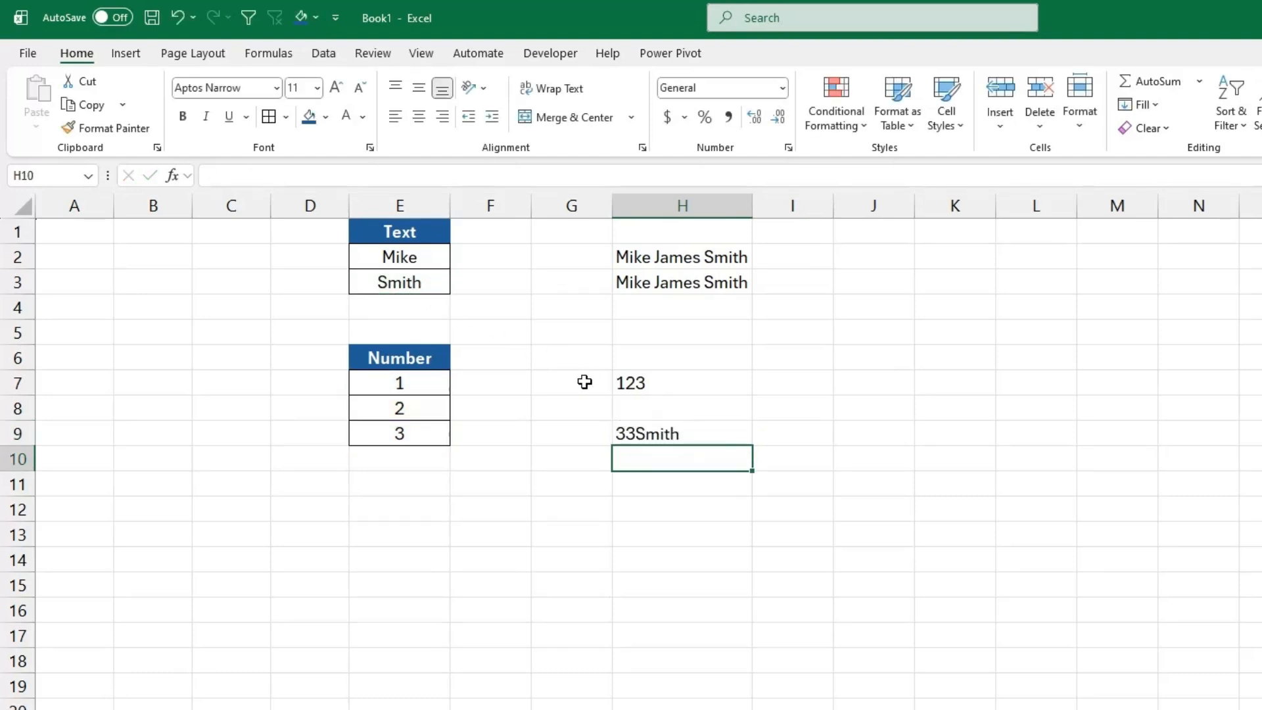
left_click(739, 437)
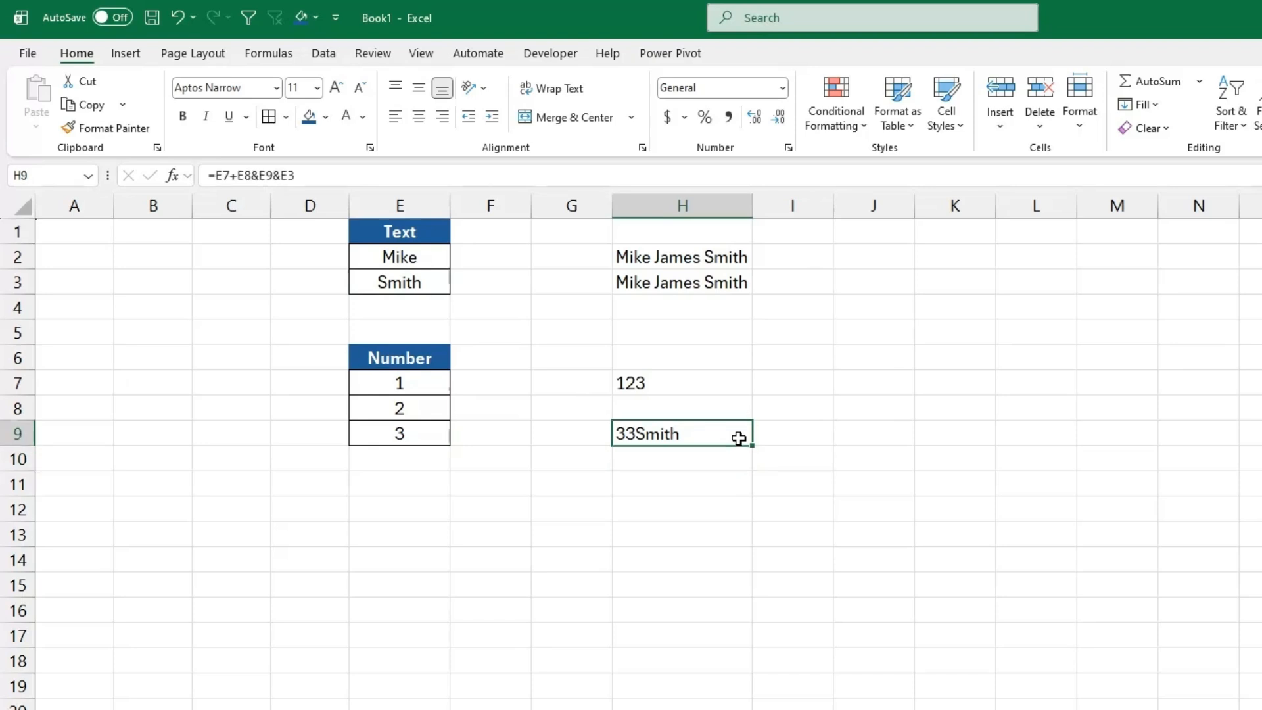
left_click(307, 175)
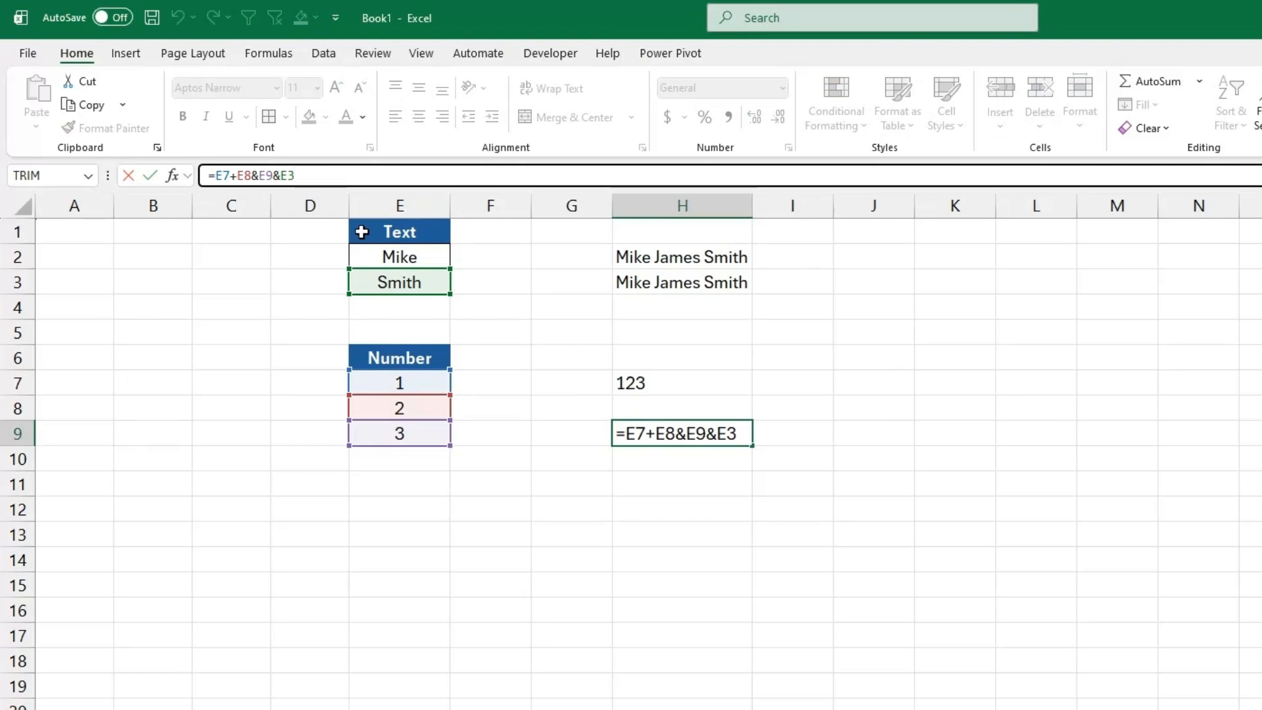
key("Return")
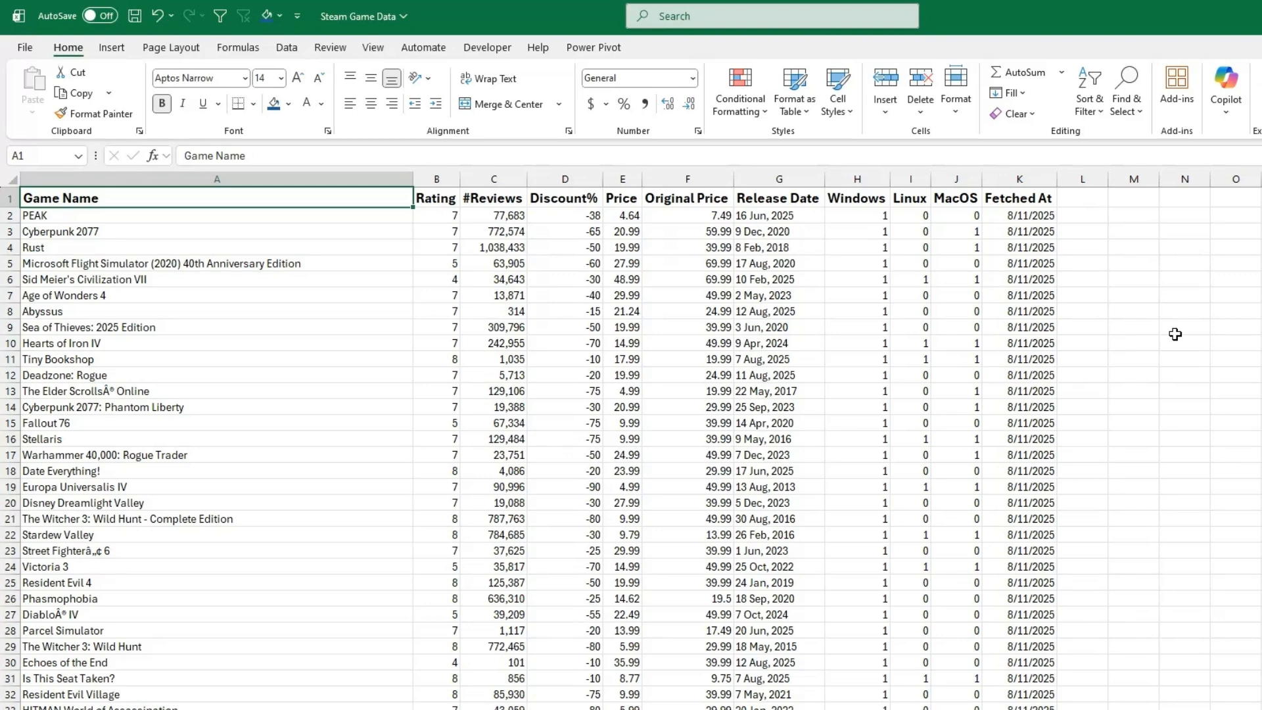
Step: Examine the columns of the Steam Game Data workbook, from Game Name to Fetched At, including the Windows, Linux and MacOS flags
left_click(284, 176)
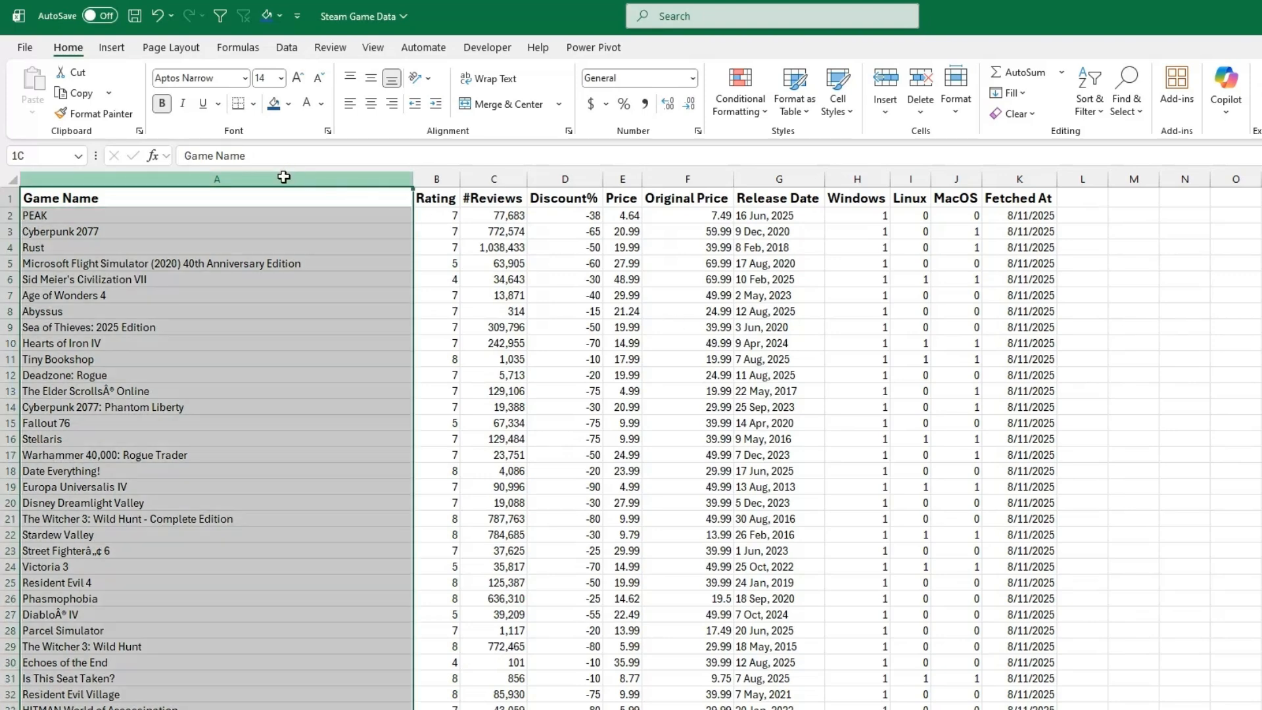
left_click_drag(283, 176, 776, 181)
left_click(779, 181)
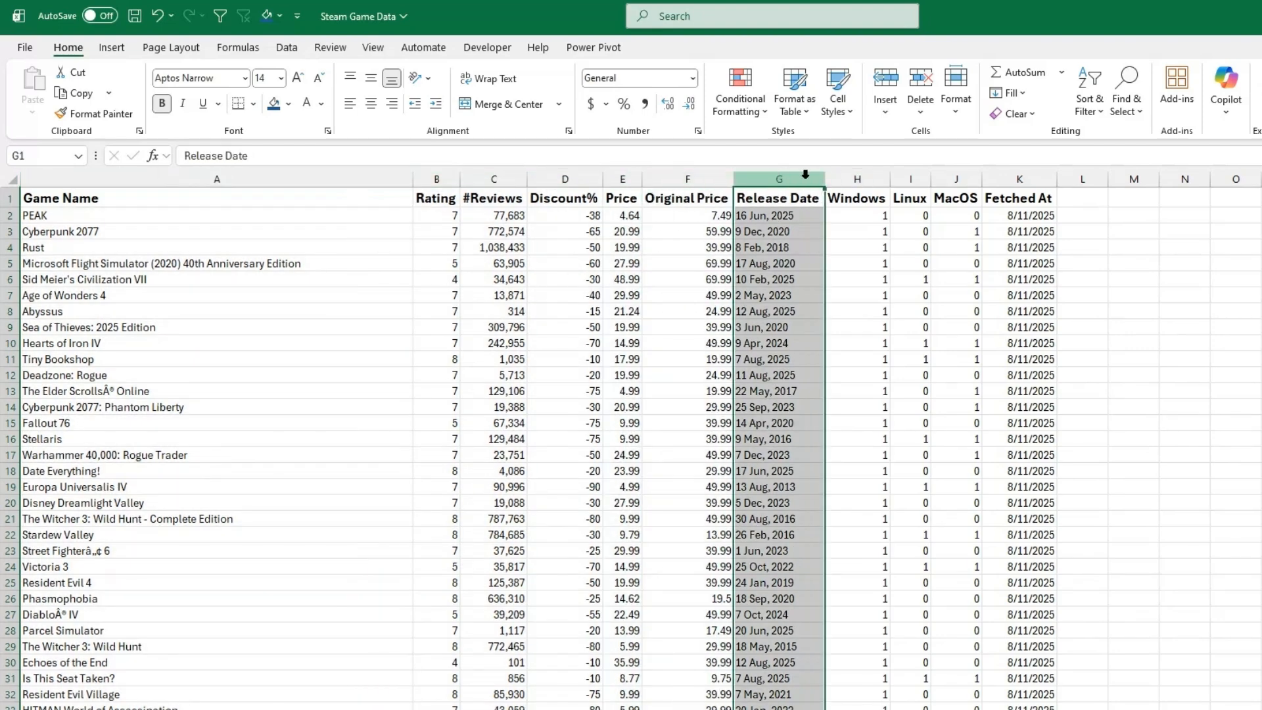
left_click_drag(859, 177, 1012, 178)
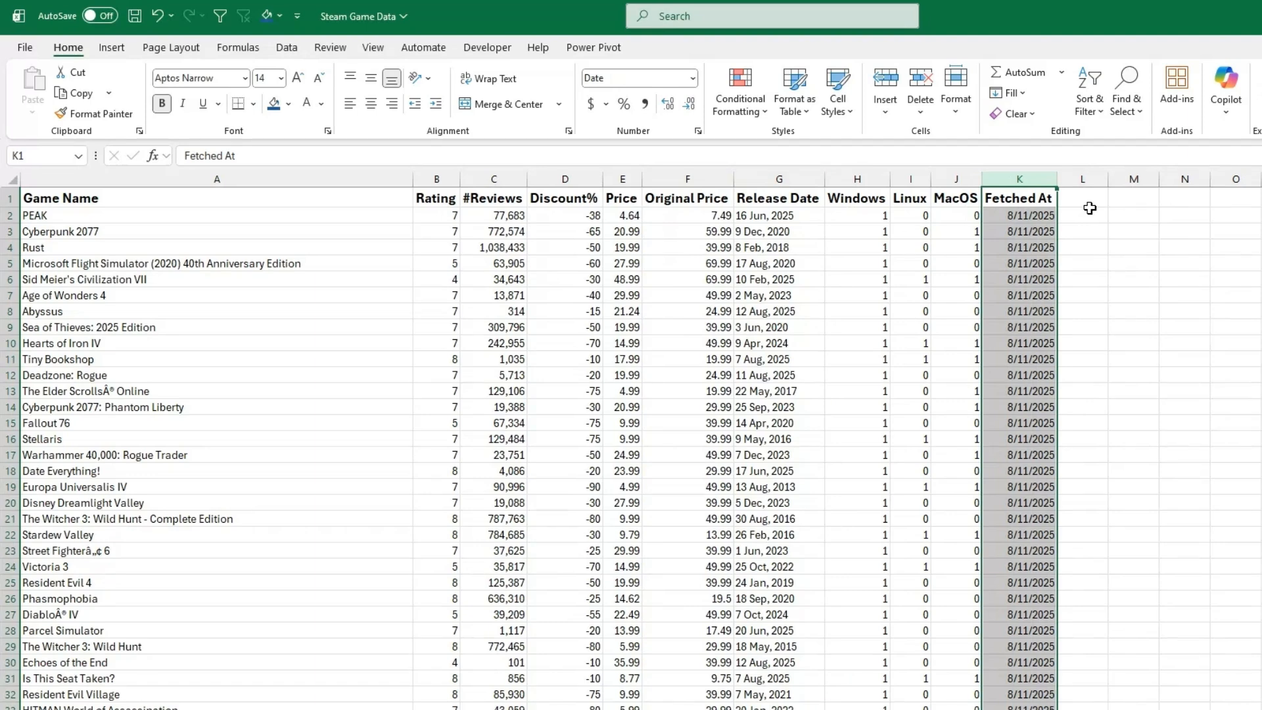
left_click(1090, 209)
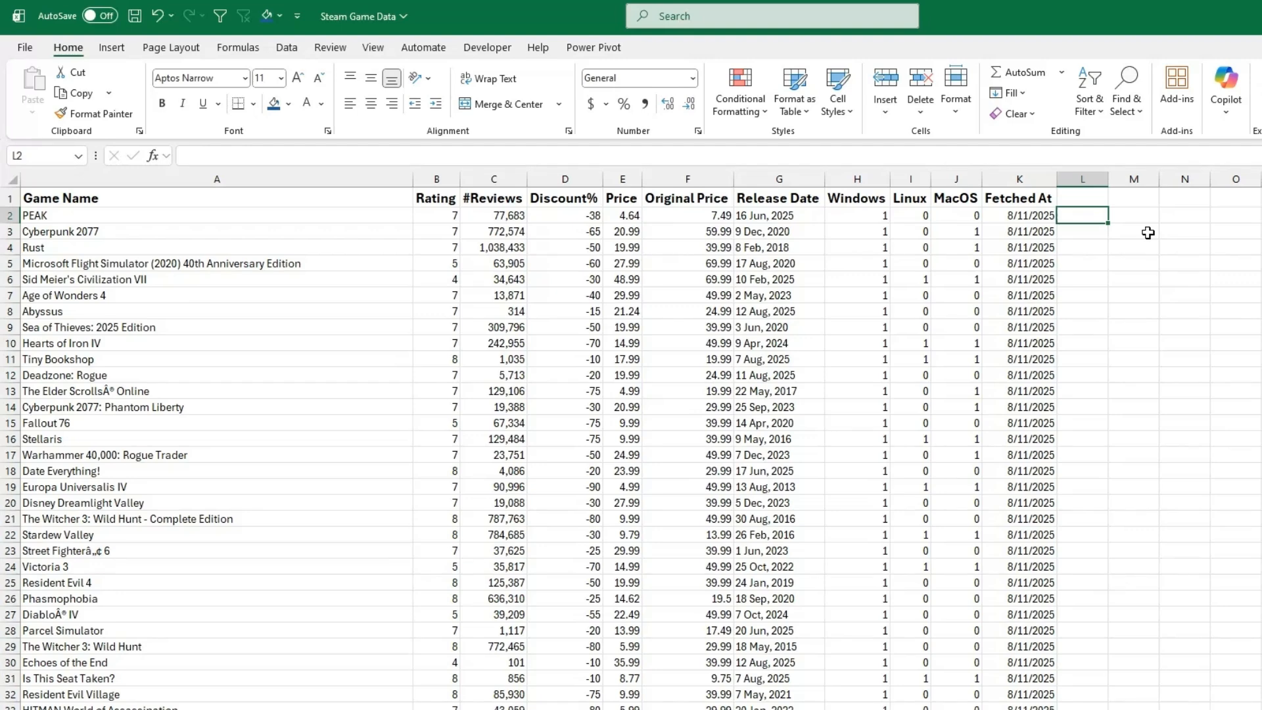
left_click_drag(958, 178, 871, 178)
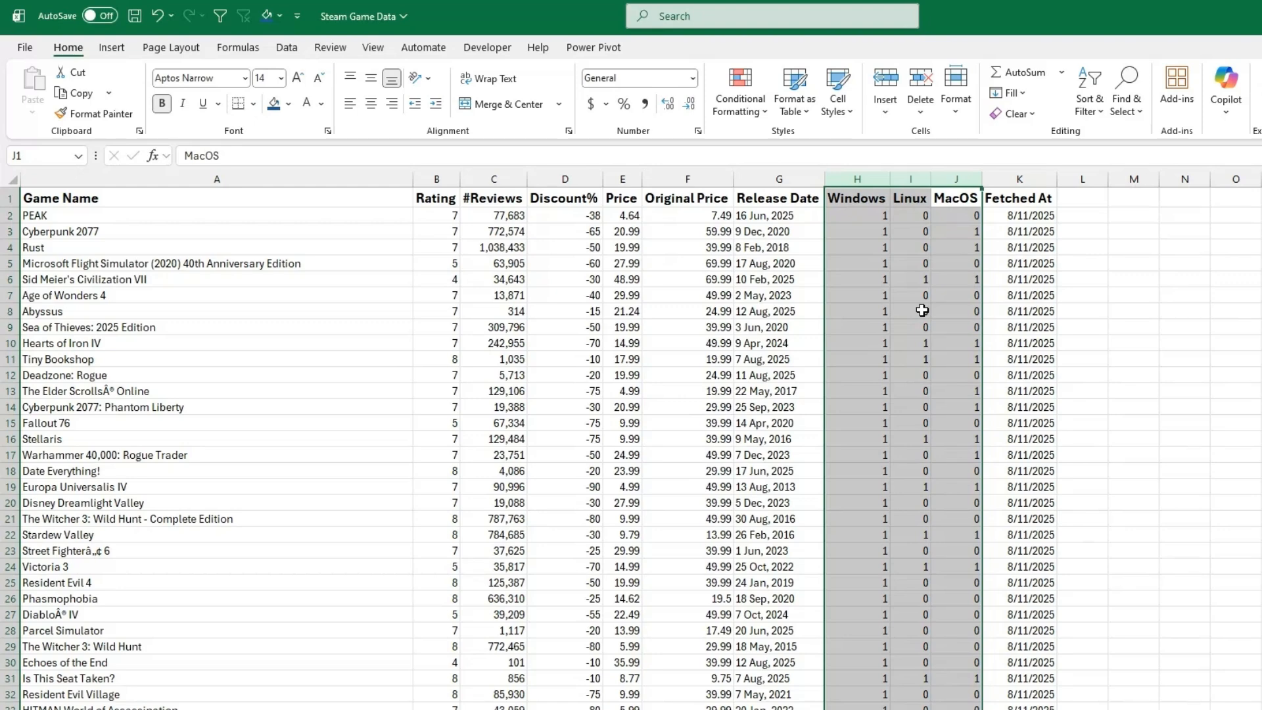
Step: Insert a blank column before Fetched At and enter =H2&I2&J2 in K2 to join the Windows, Linux and MacOS flags
left_click(1020, 179)
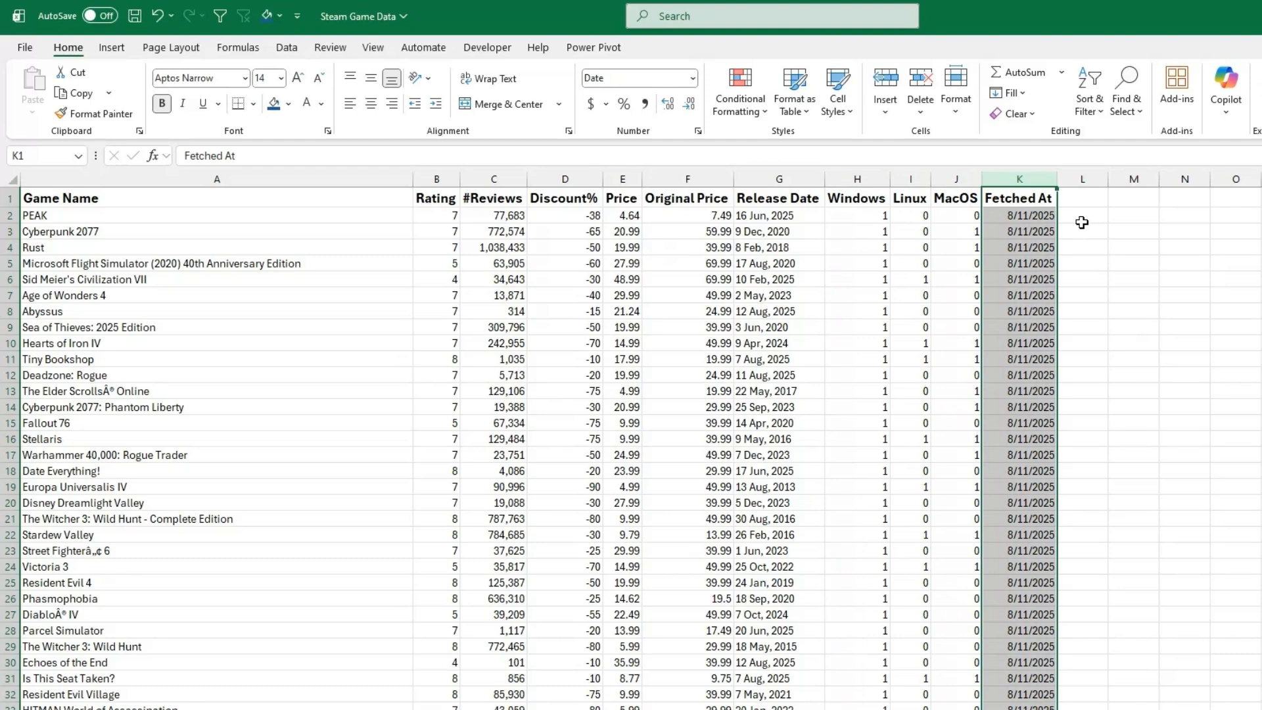
key("ctrl+shift+plus")
left_click(1019, 217)
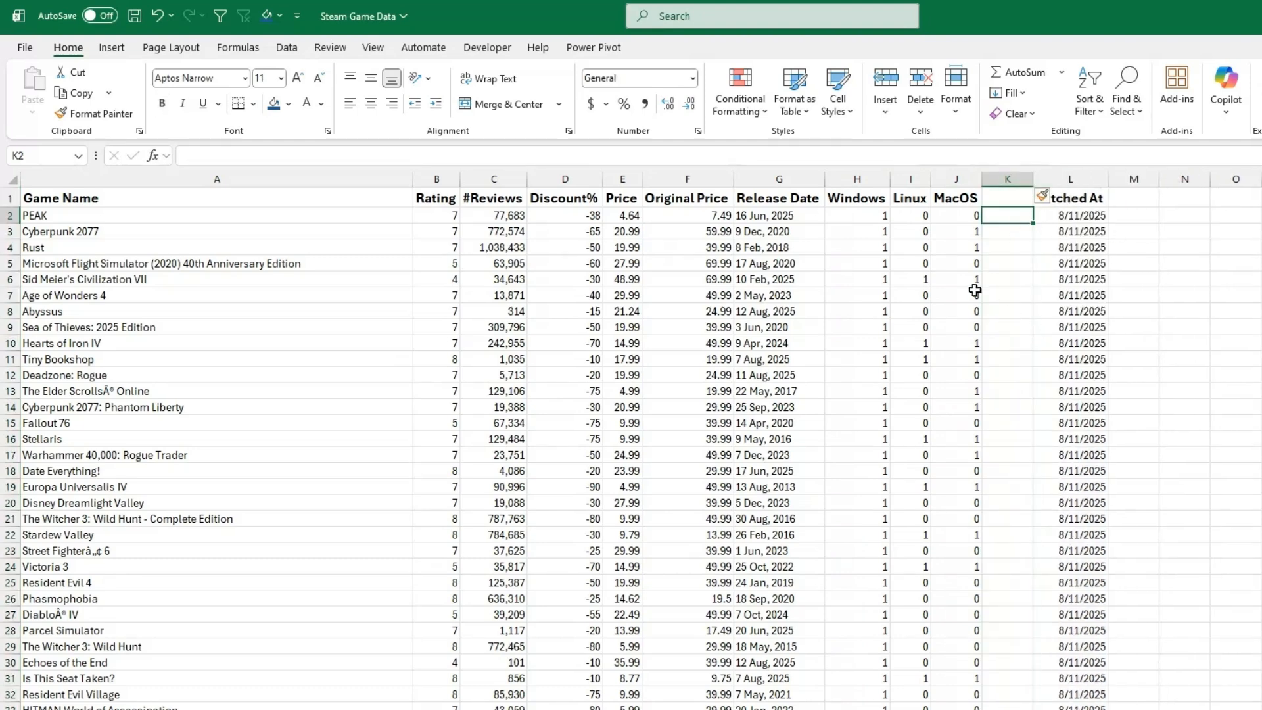
type("=")
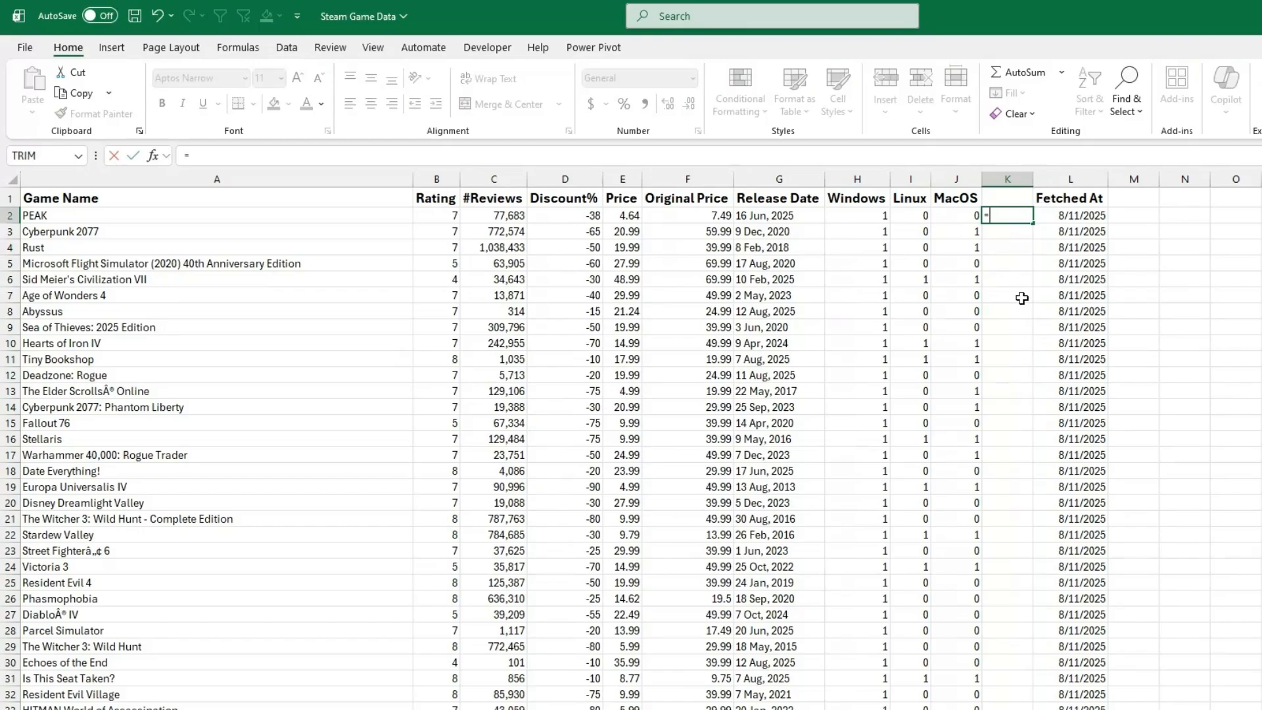
left_click(889, 217)
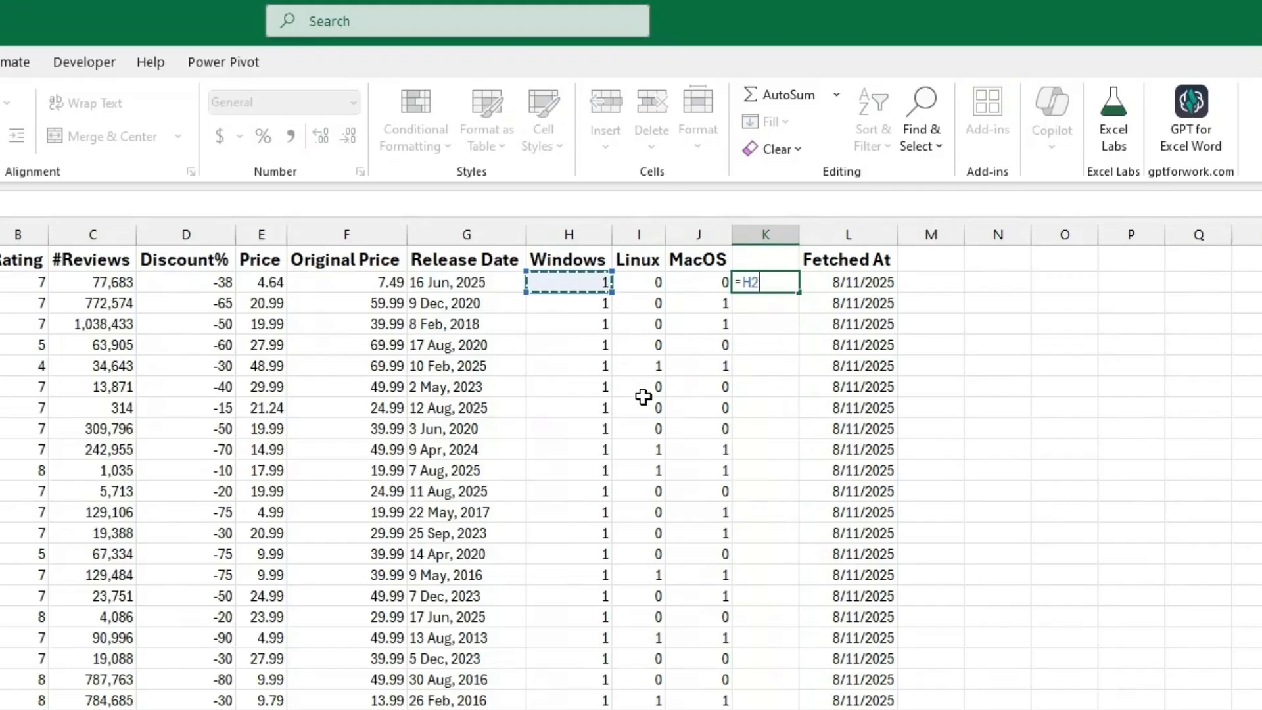
type("&")
left_click(661, 284)
type("&")
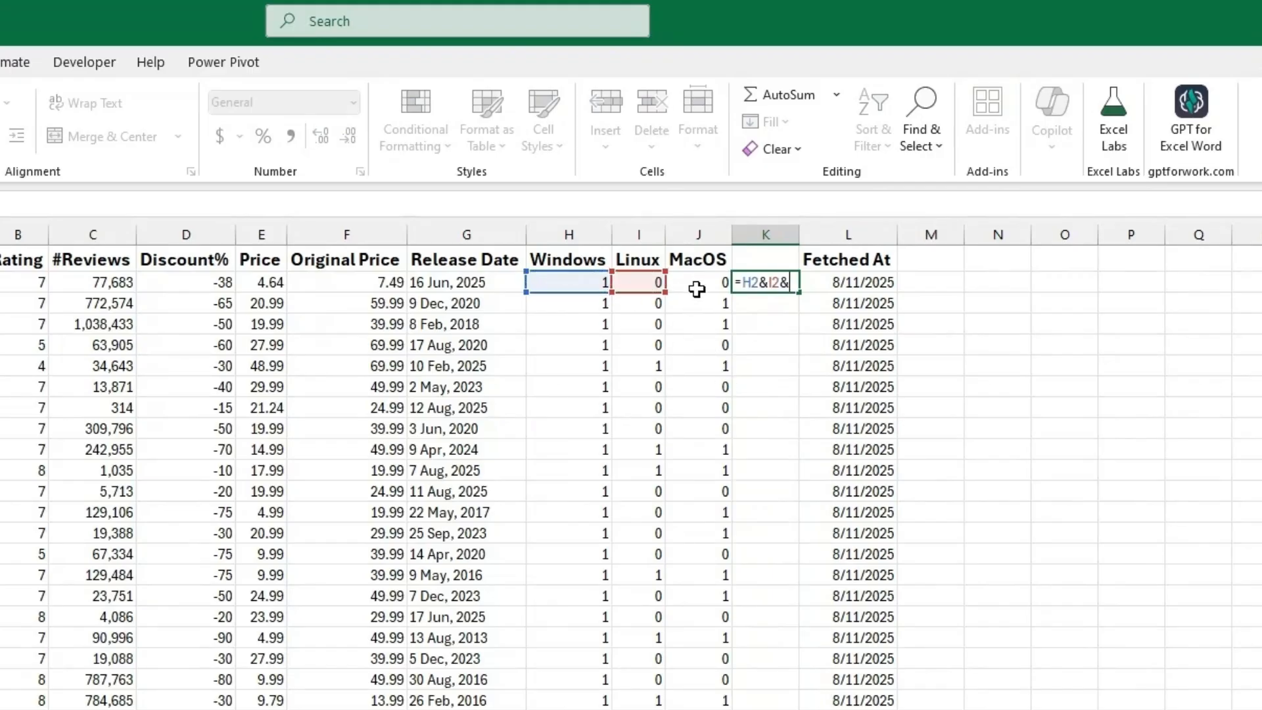
left_click(695, 288)
key("Return")
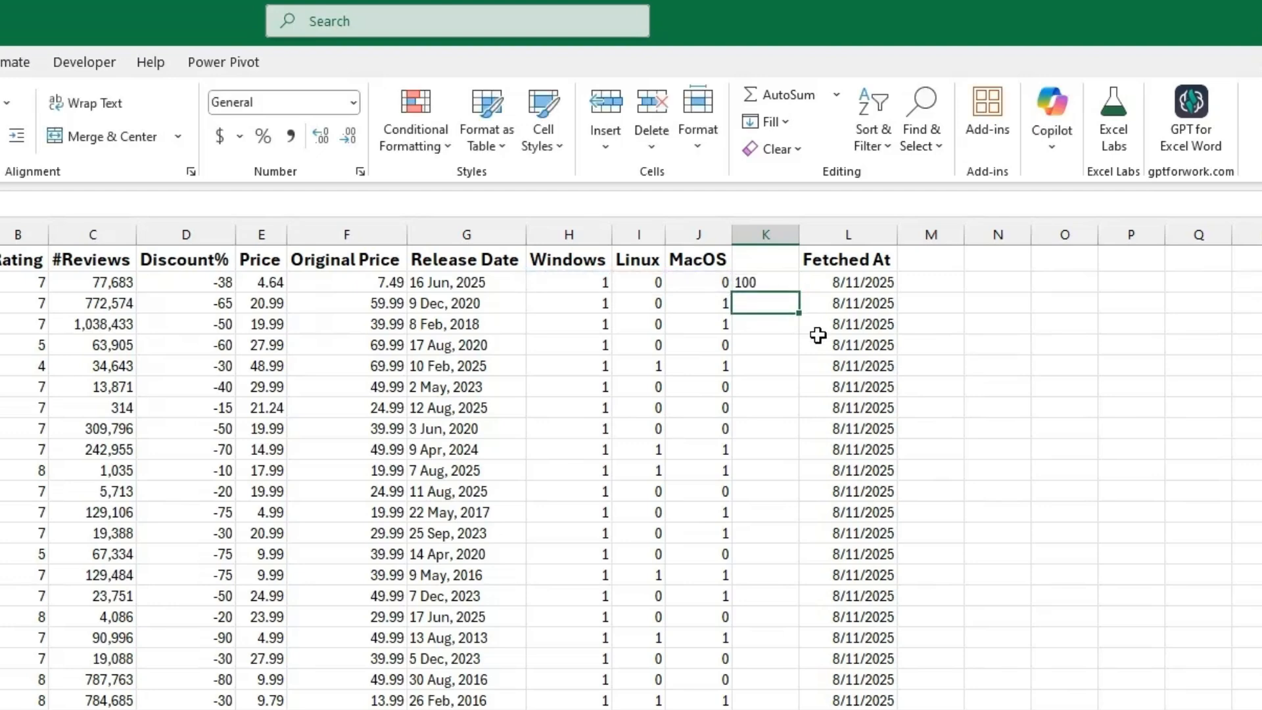
Step: Fill the K2 formula down the whole column and give the column the header OS
left_click(775, 282)
double_click(798, 291)
left_click(772, 257)
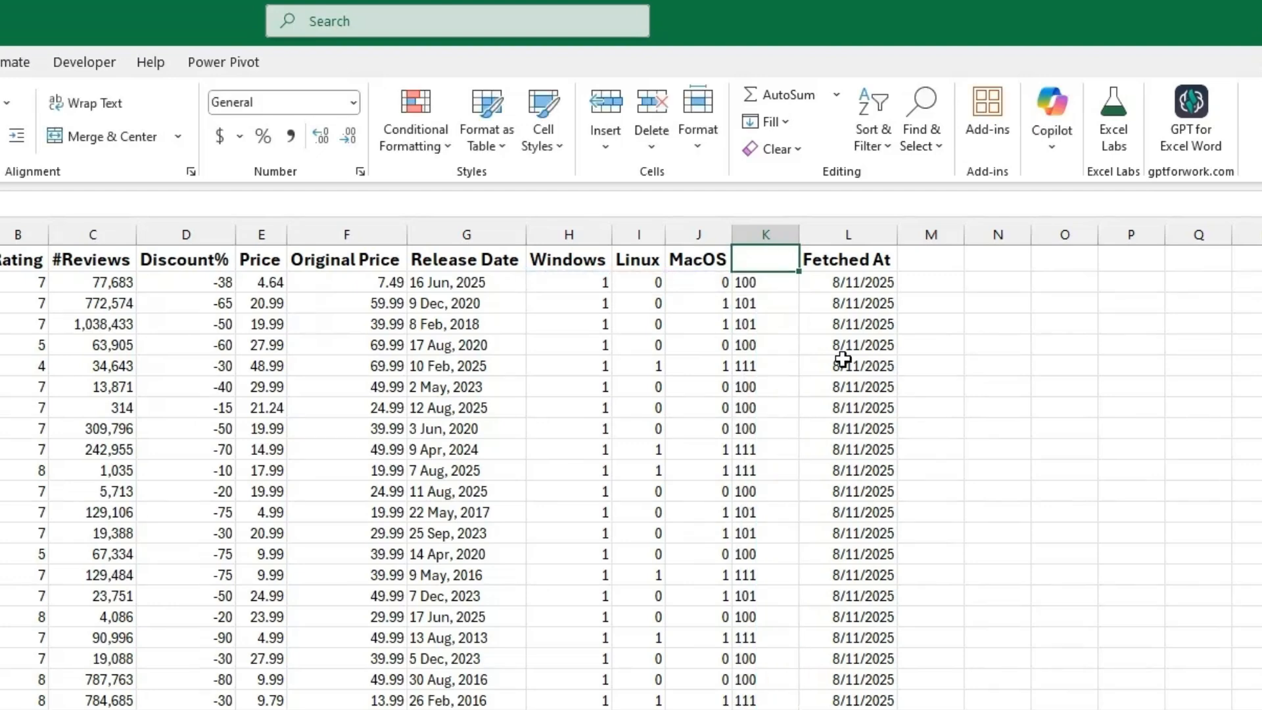
type("OS")
key("Return")
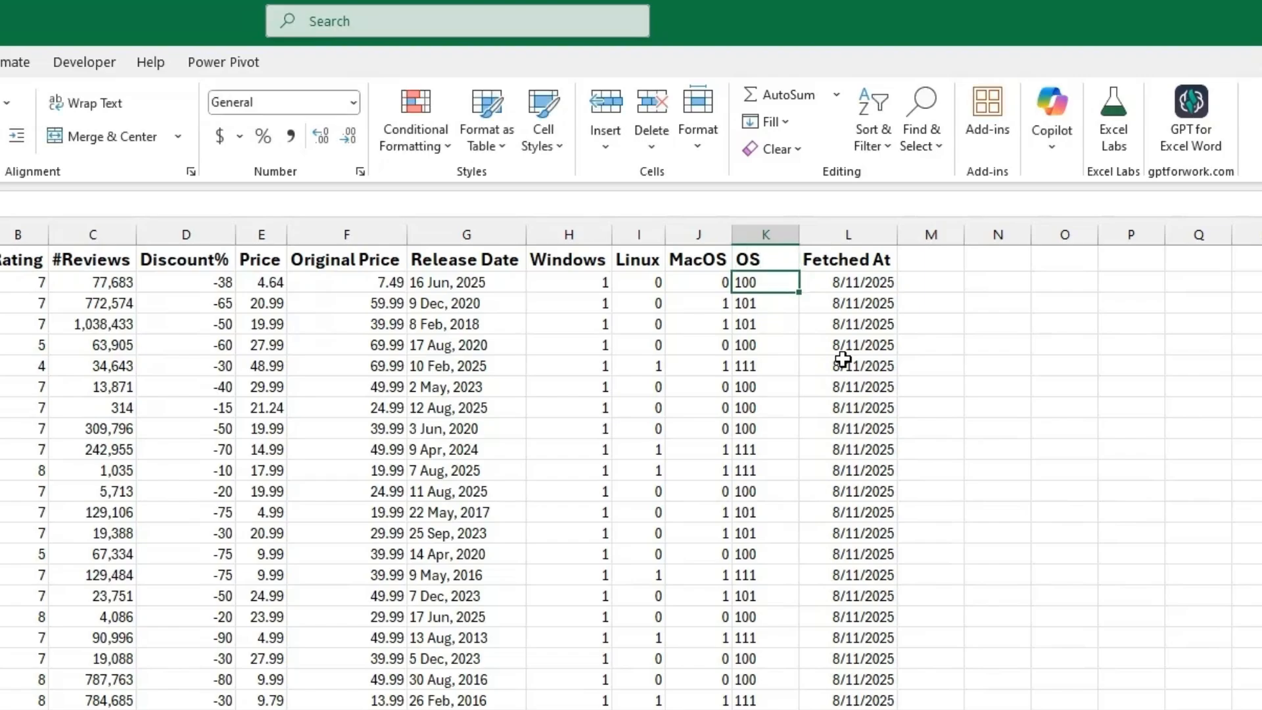
Step: Add filters to the header row from Game Name to Fetched At and filter the OS column to only 111
left_click(837, 261)
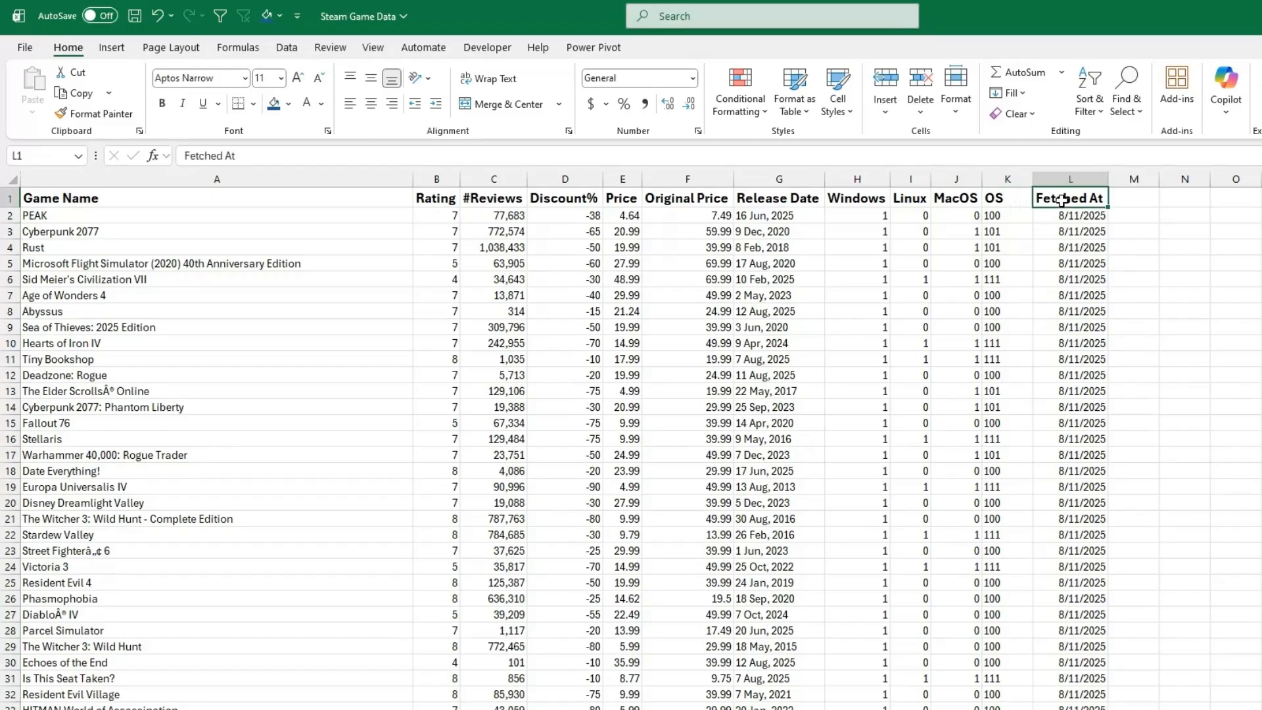
left_click_drag(1062, 201, 116, 203)
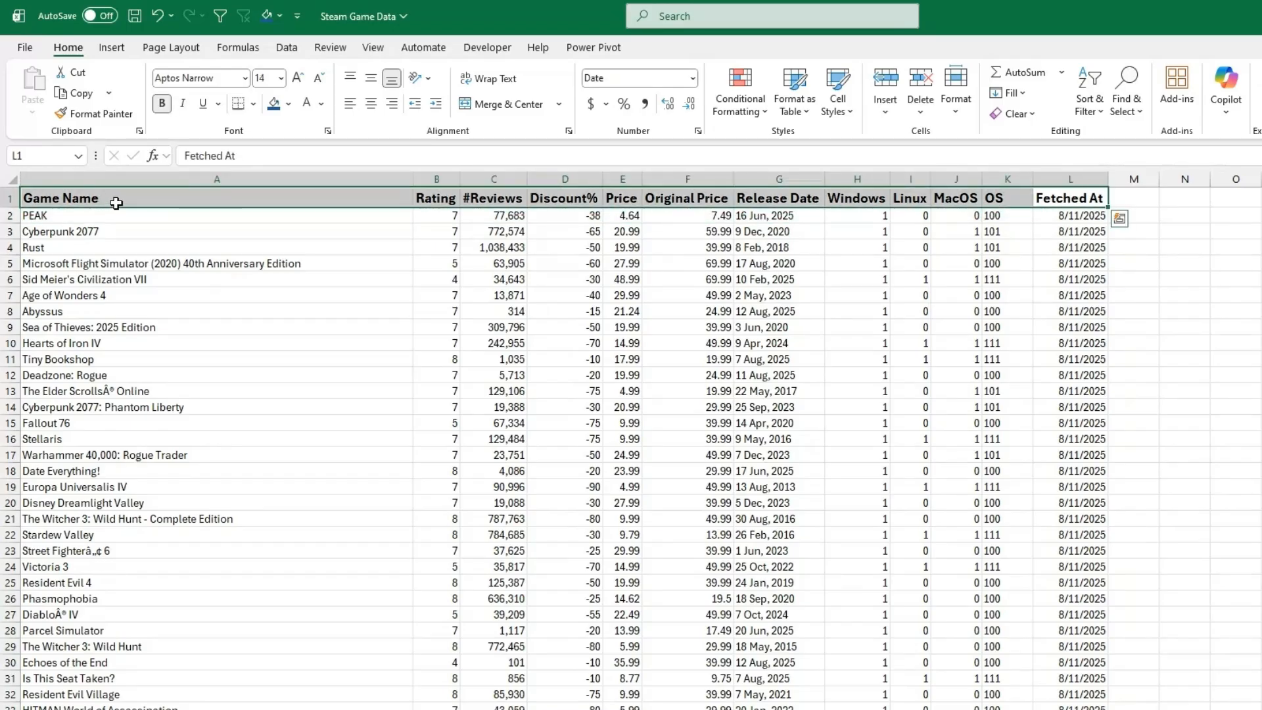
left_click(220, 15)
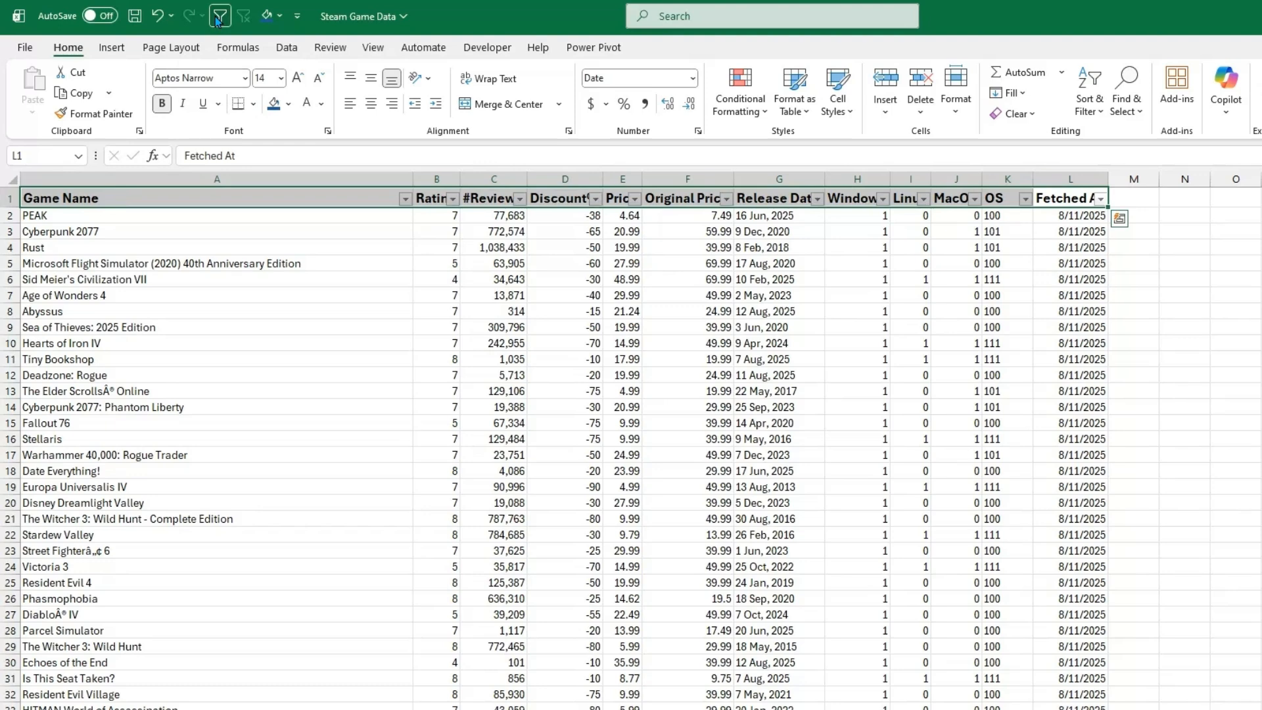
left_click(1025, 200)
left_click(874, 408)
left_click(879, 480)
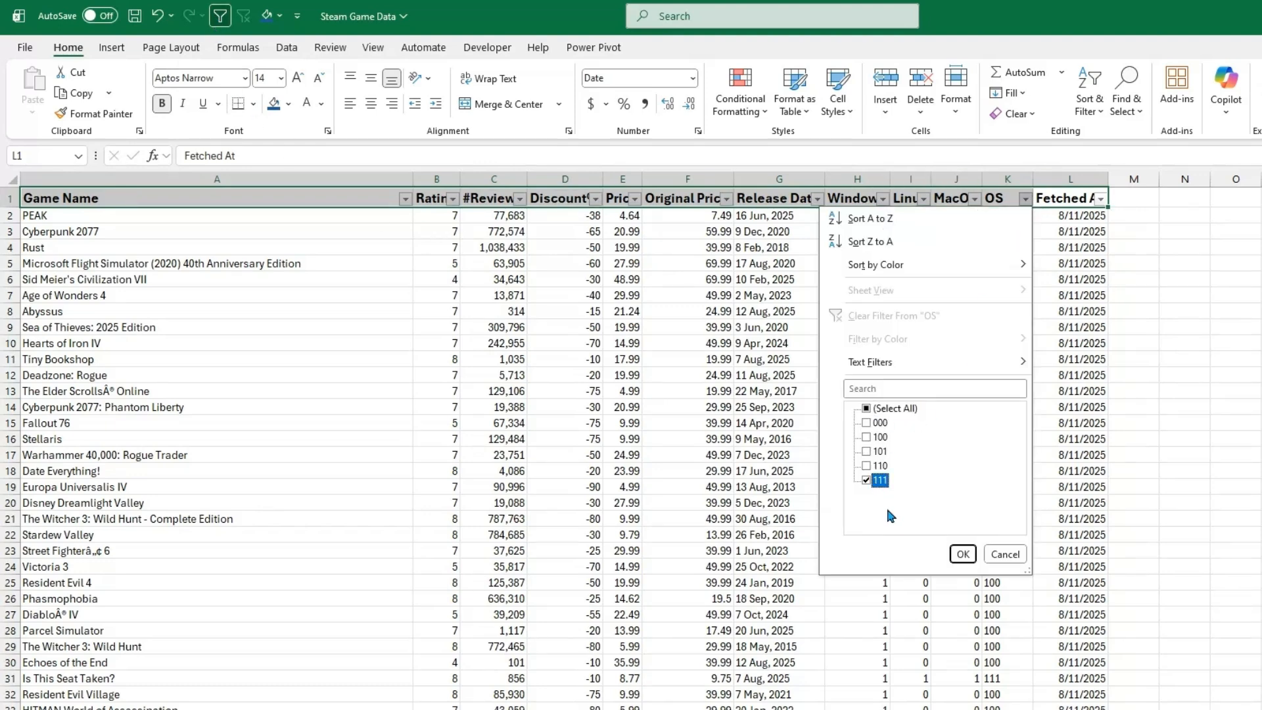
left_click(962, 555)
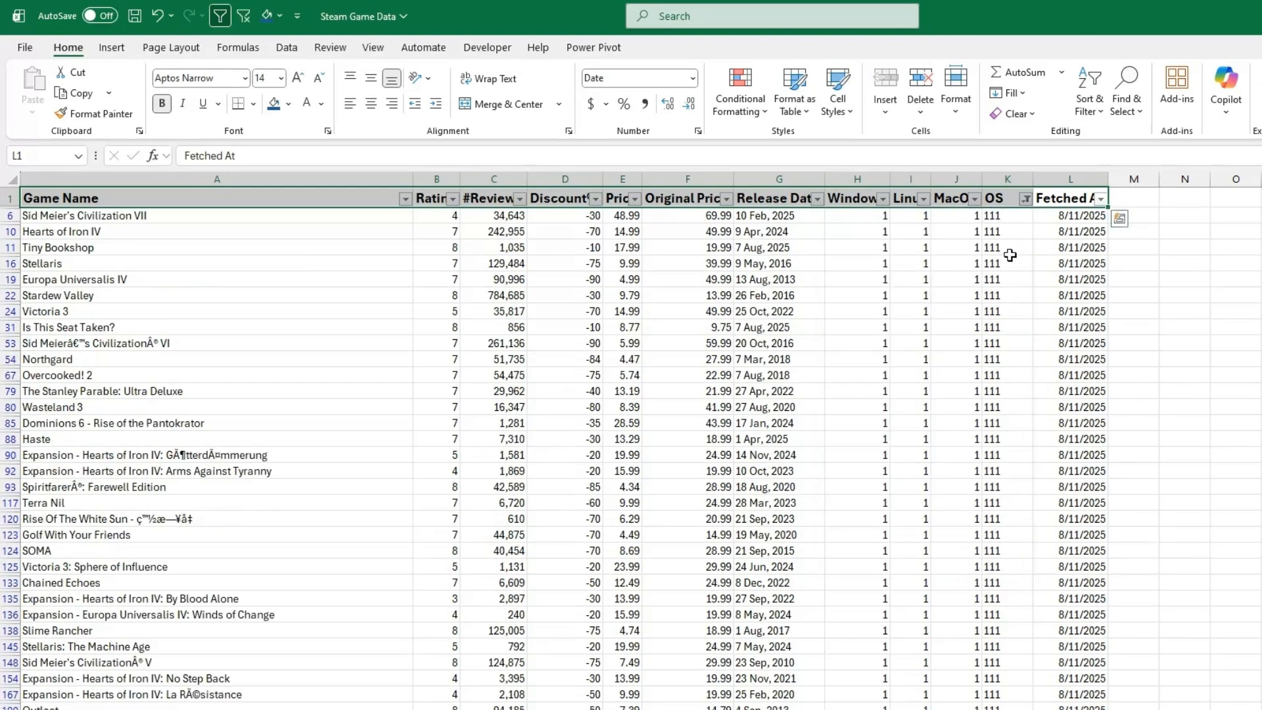
Step: Widen the Windows, Linux and MacOS columns so their headers fit beside the filter buttons
left_click_drag(833, 215, 961, 216)
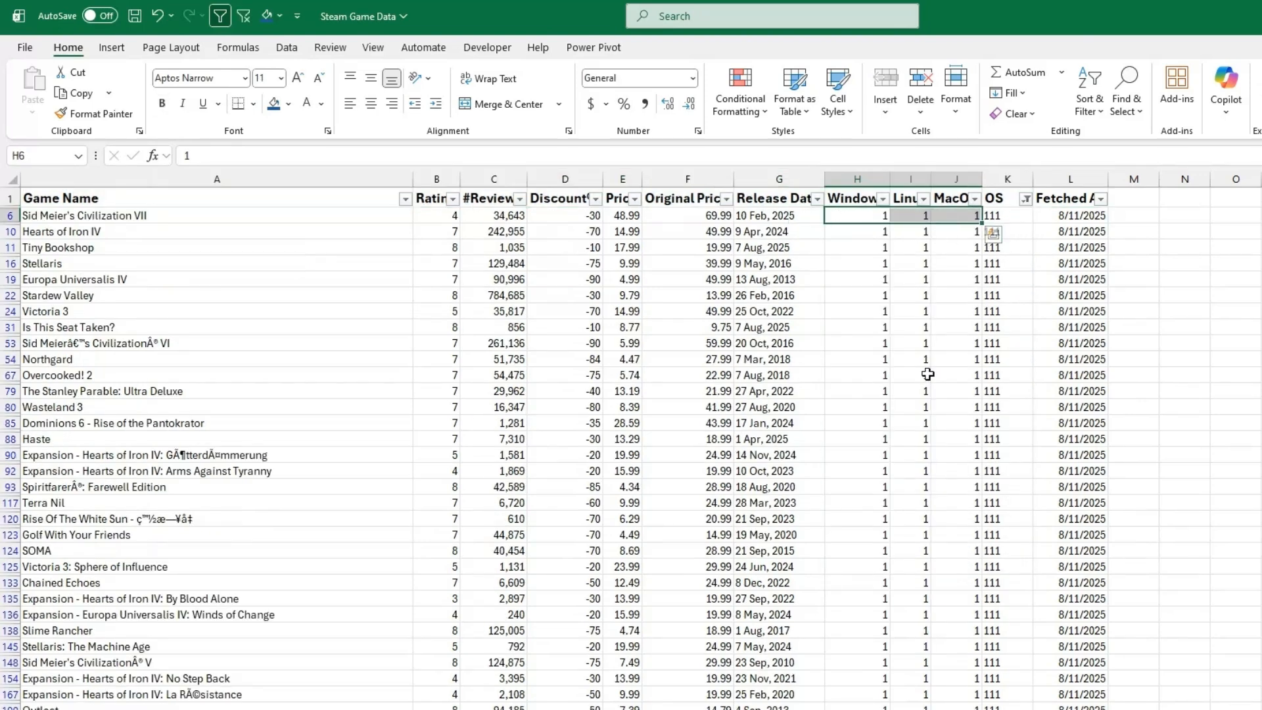
left_click_drag(889, 178, 1058, 178)
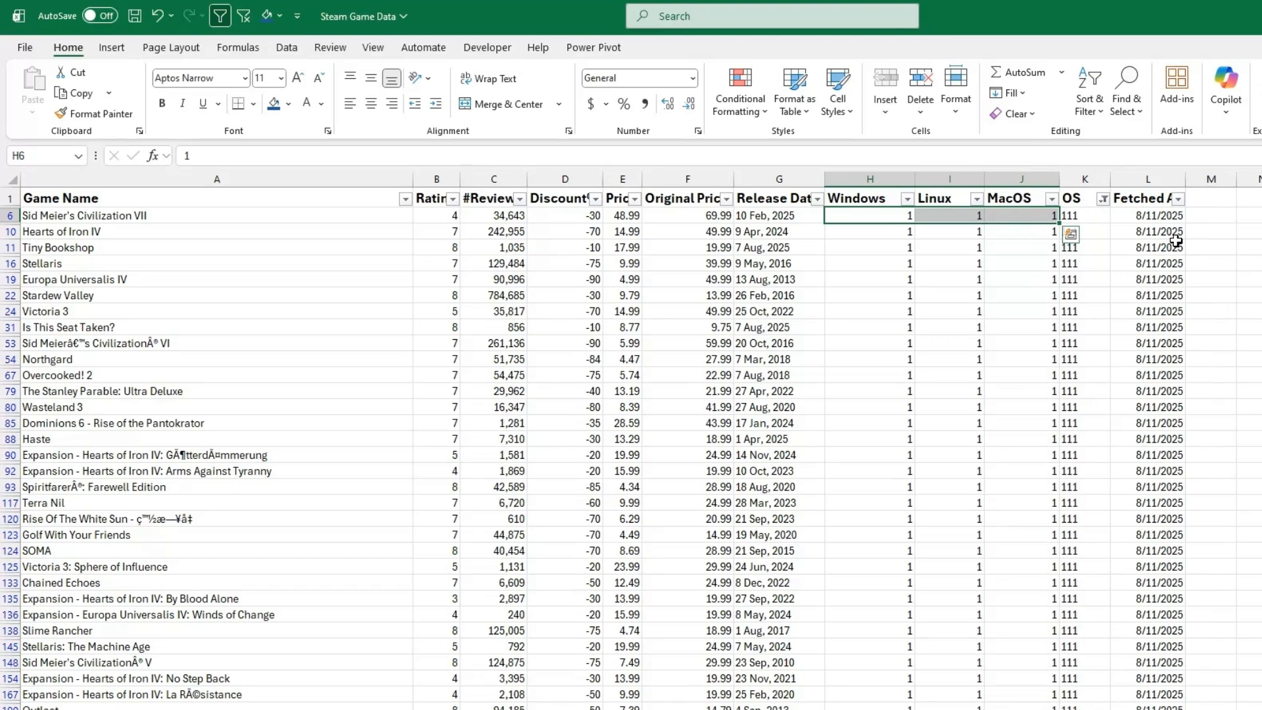
Step: Filter the OS column to only 000 to check the matching games, and undo that filter
left_click(1103, 200)
left_click(964, 411)
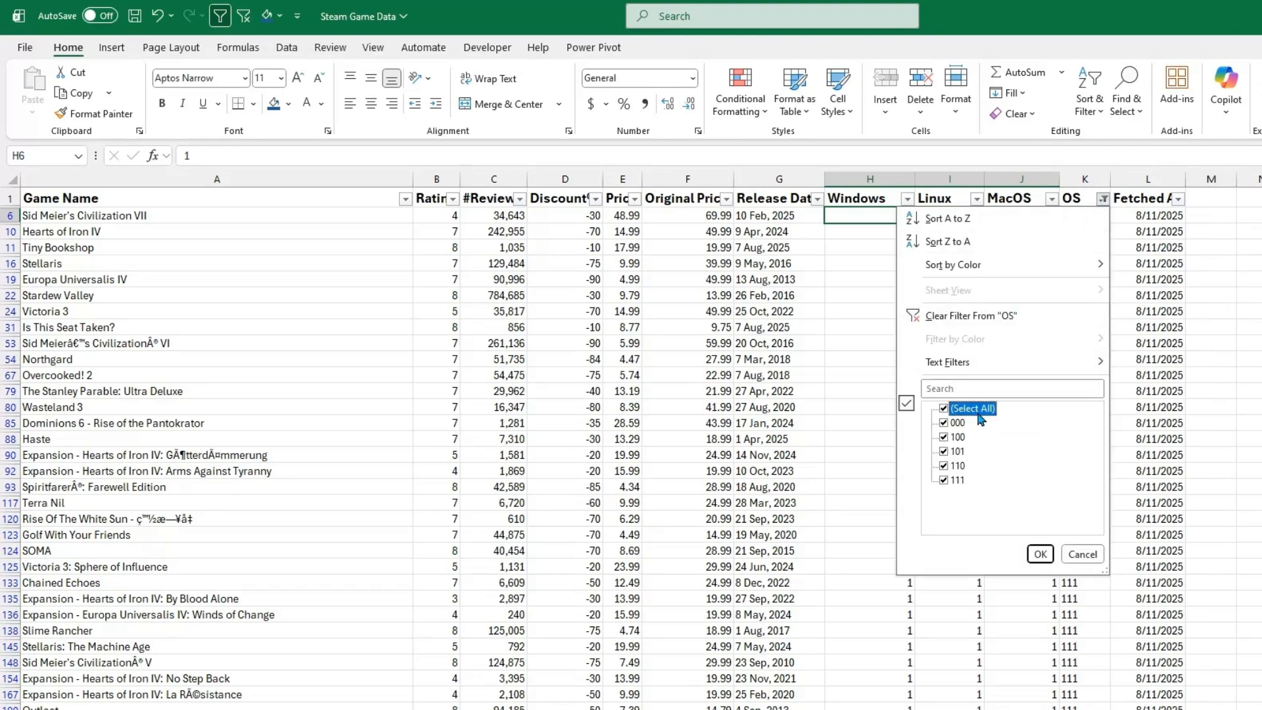
left_click(963, 410)
left_click(957, 423)
left_click(1040, 553)
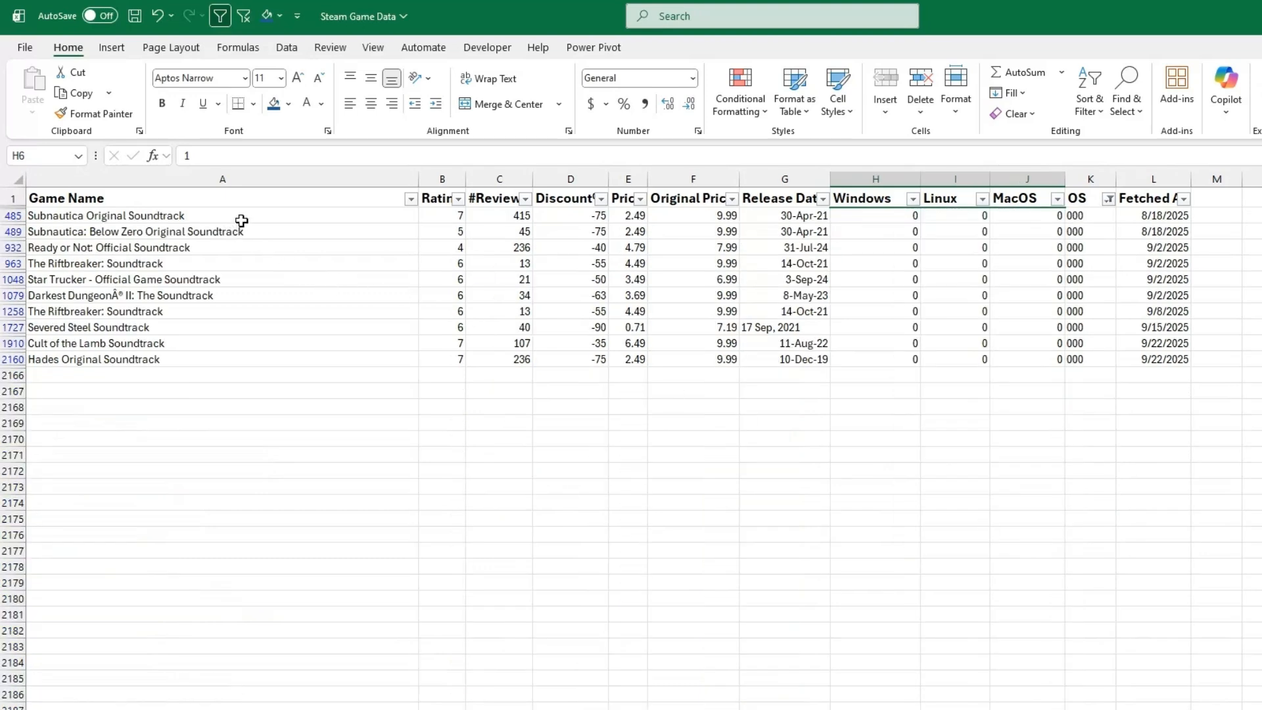
left_click_drag(237, 217, 240, 369)
left_click(696, 437)
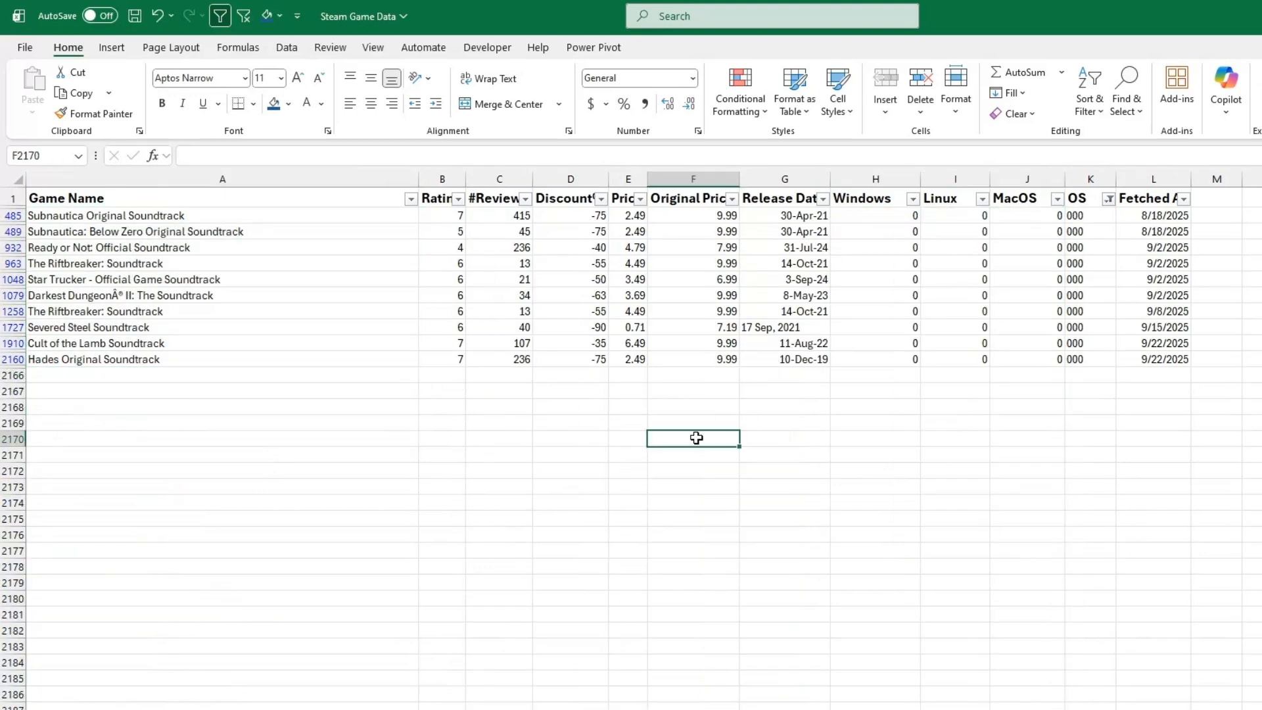
key("ctrl+z")
Step: Examine the OS formula in K1901 and the Windows, Linux and MacOS cells it joins with &
left_click(1075, 211)
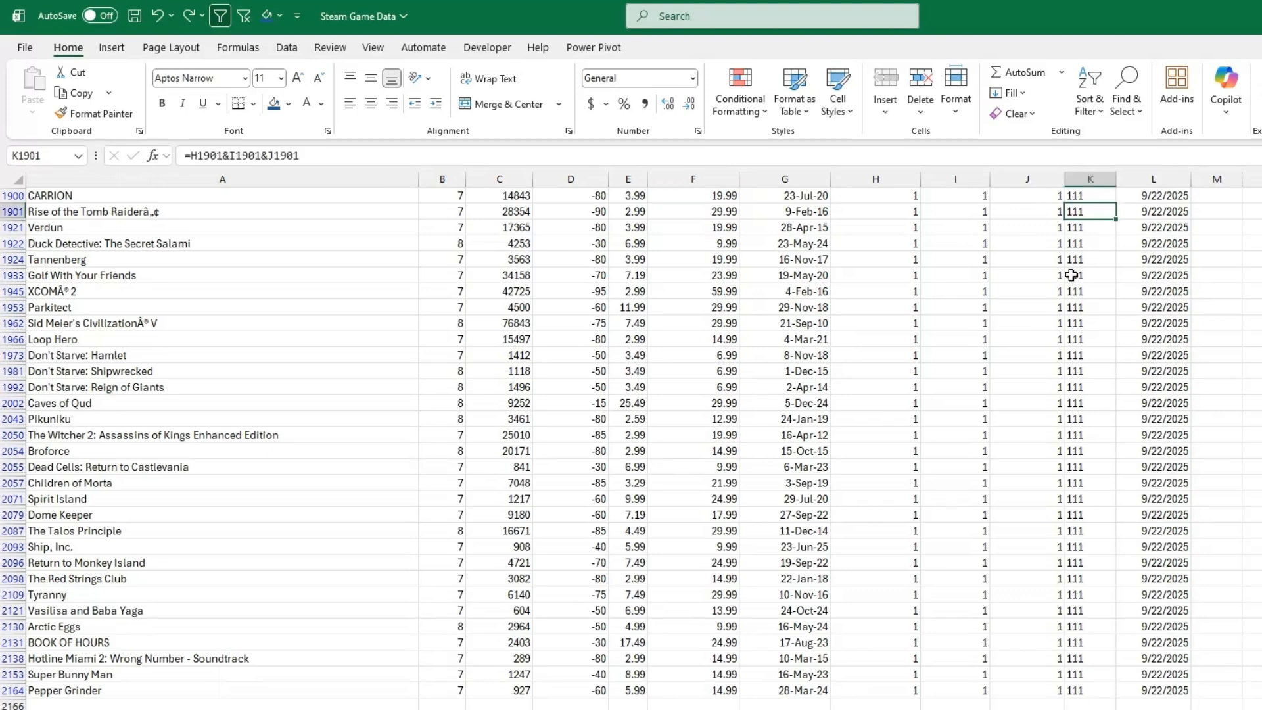
left_click(227, 155)
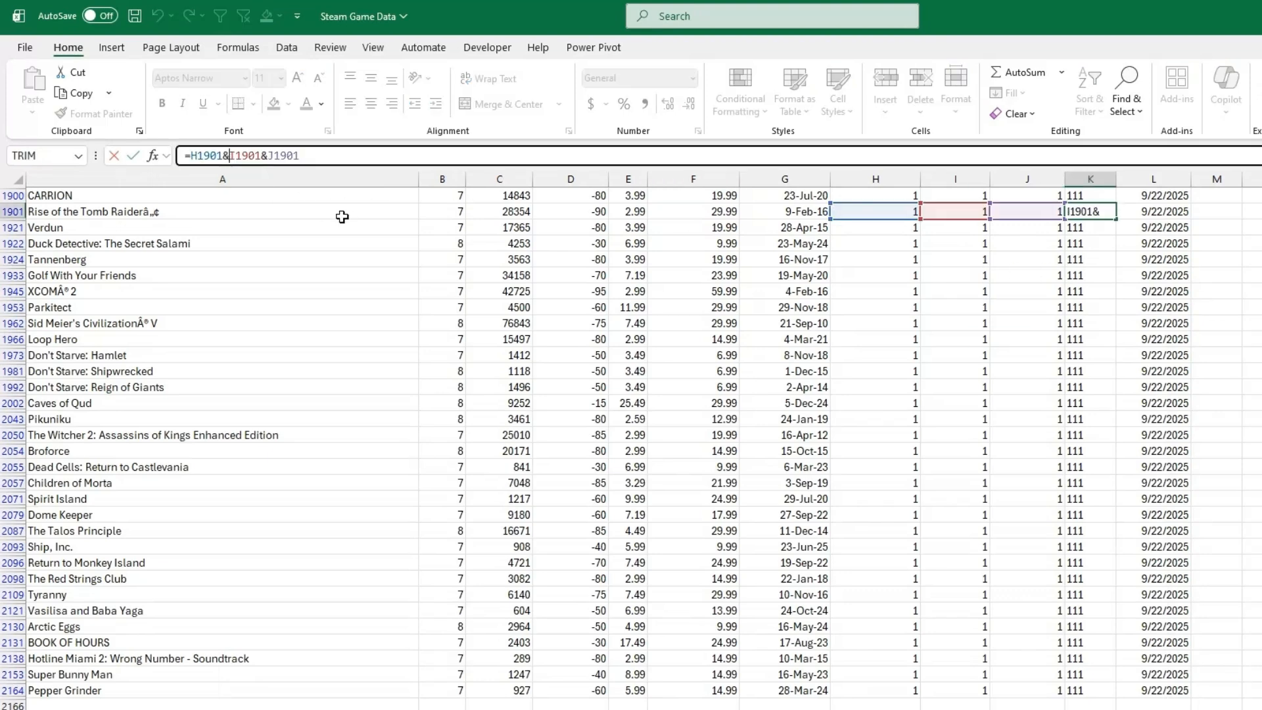
left_click(202, 158)
left_click(237, 158)
left_click(292, 159)
key("Return")
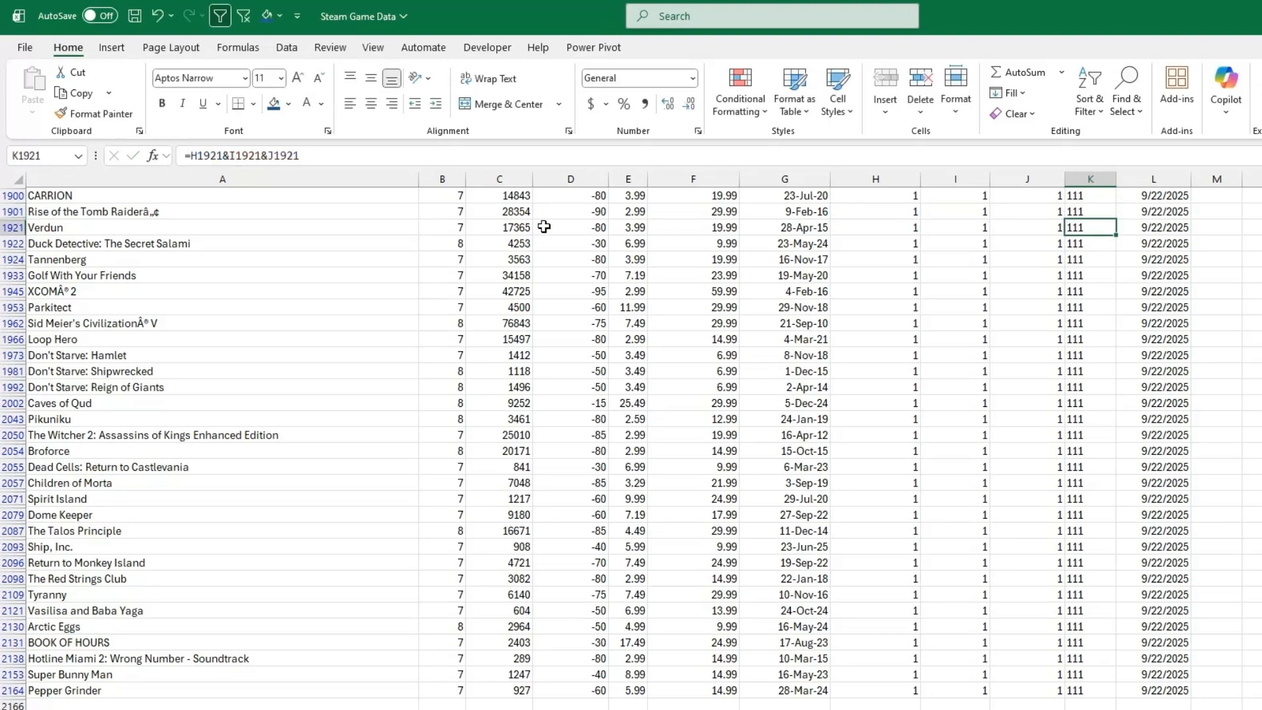
Step: Clear the OS filter to show all games and return to cell A1
left_click(244, 16)
left_click(332, 275)
key("ctrl+Home")
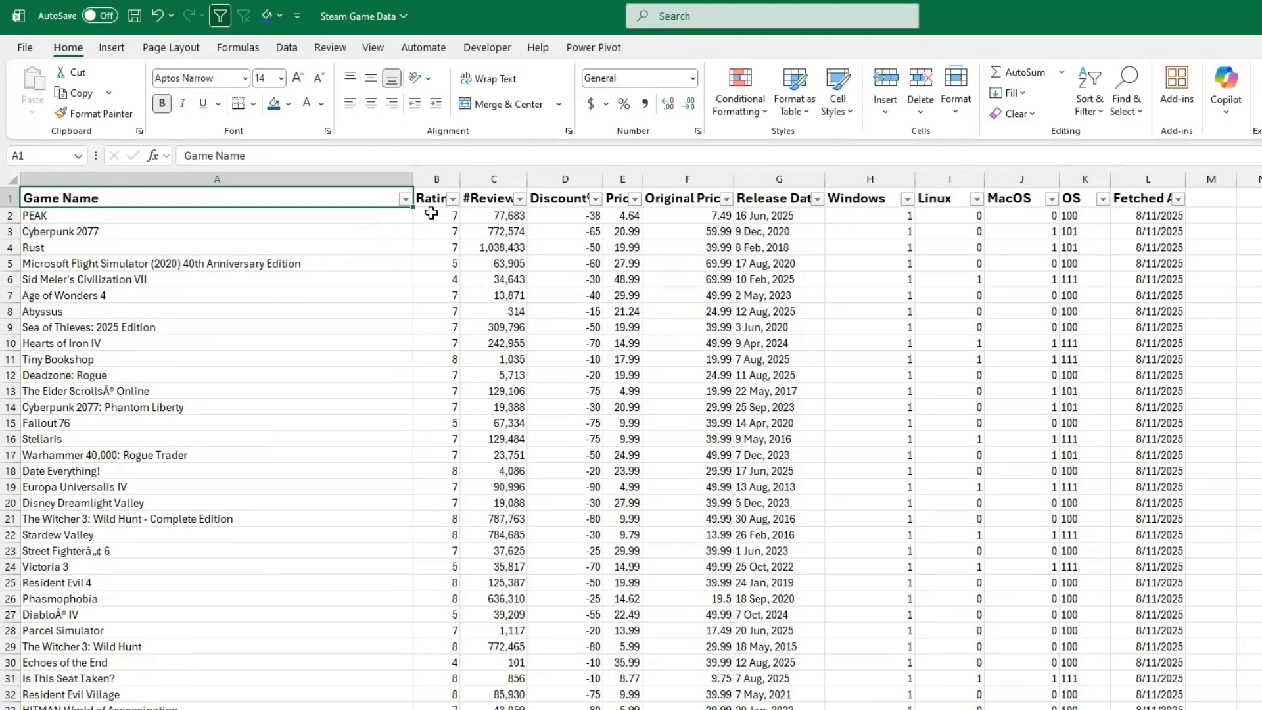
Step: Delete the Discount, Price and Original Price columns
left_click(627, 174)
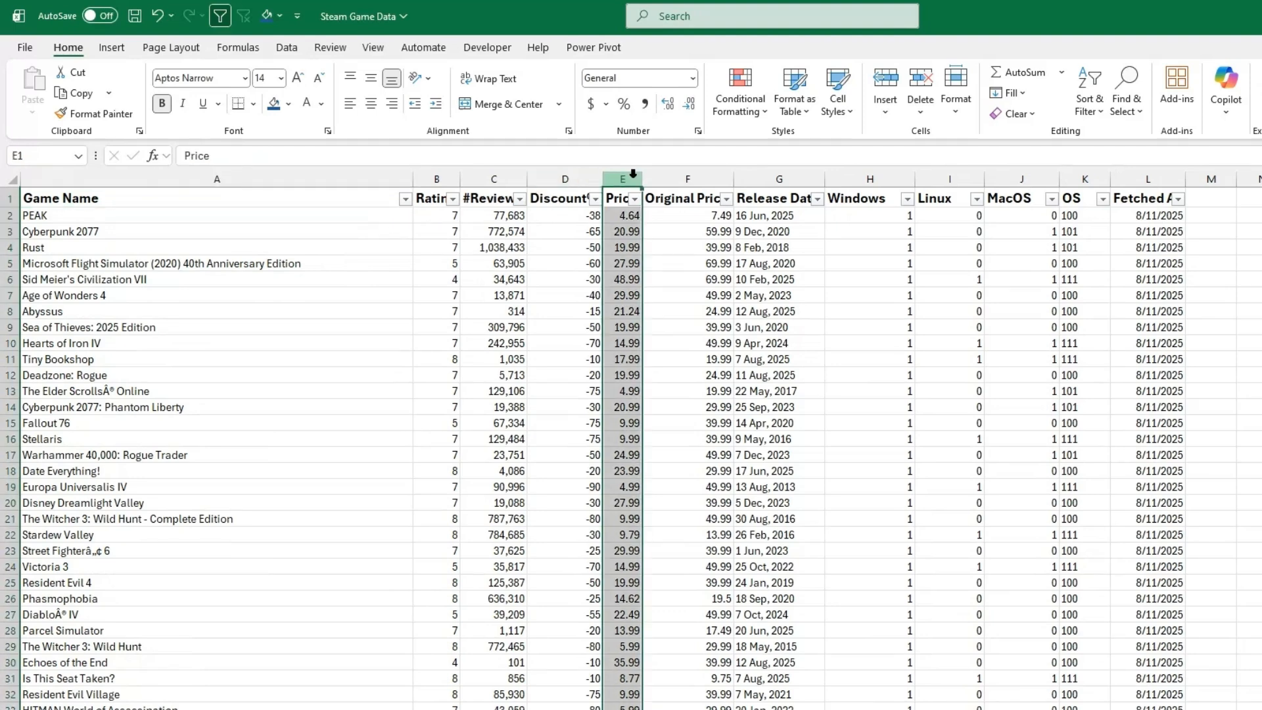
left_click_drag(687, 178, 582, 179)
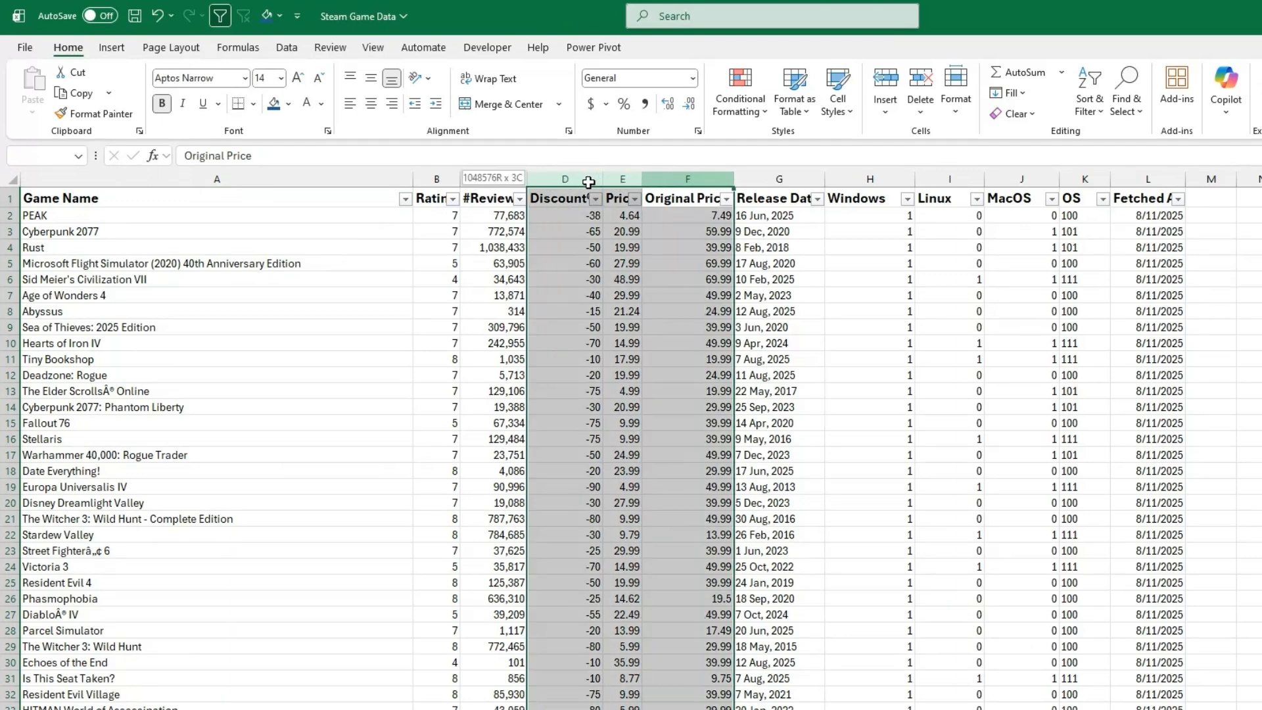
right_click(577, 186)
left_click(629, 388)
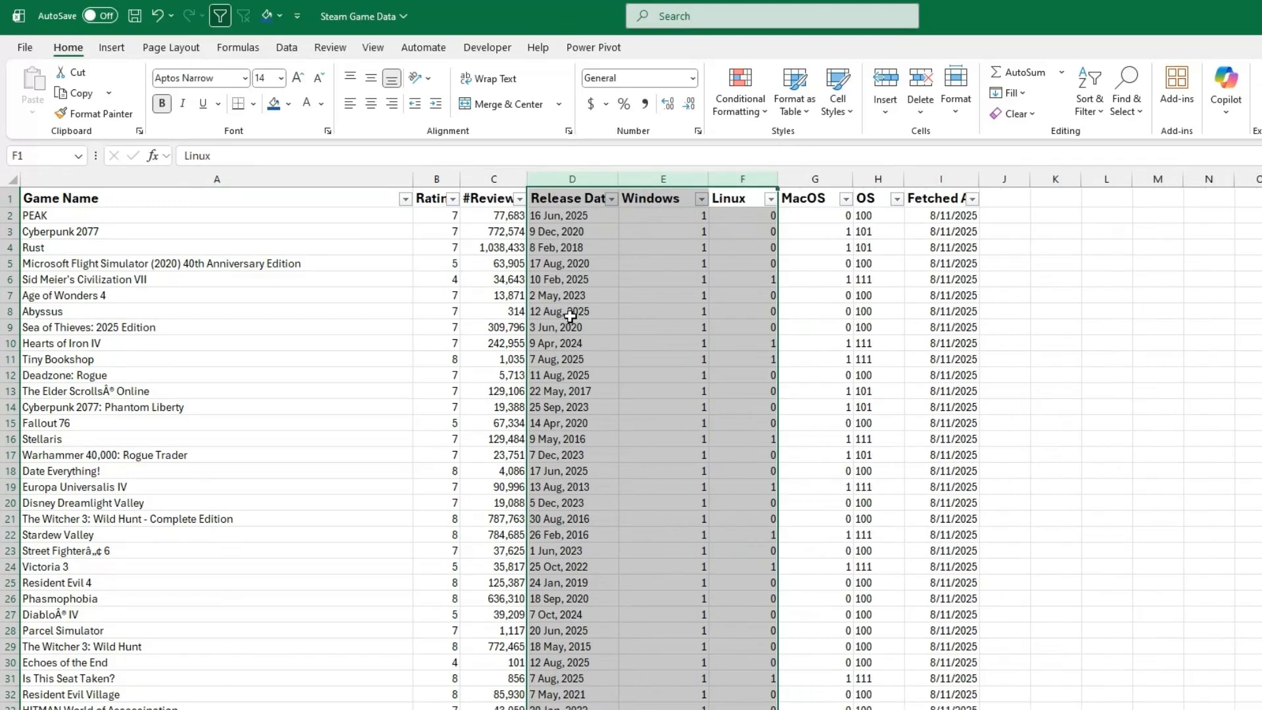
Step: Insert a blank column between the Rating and #Reviews columns
left_click_drag(403, 177, 446, 179)
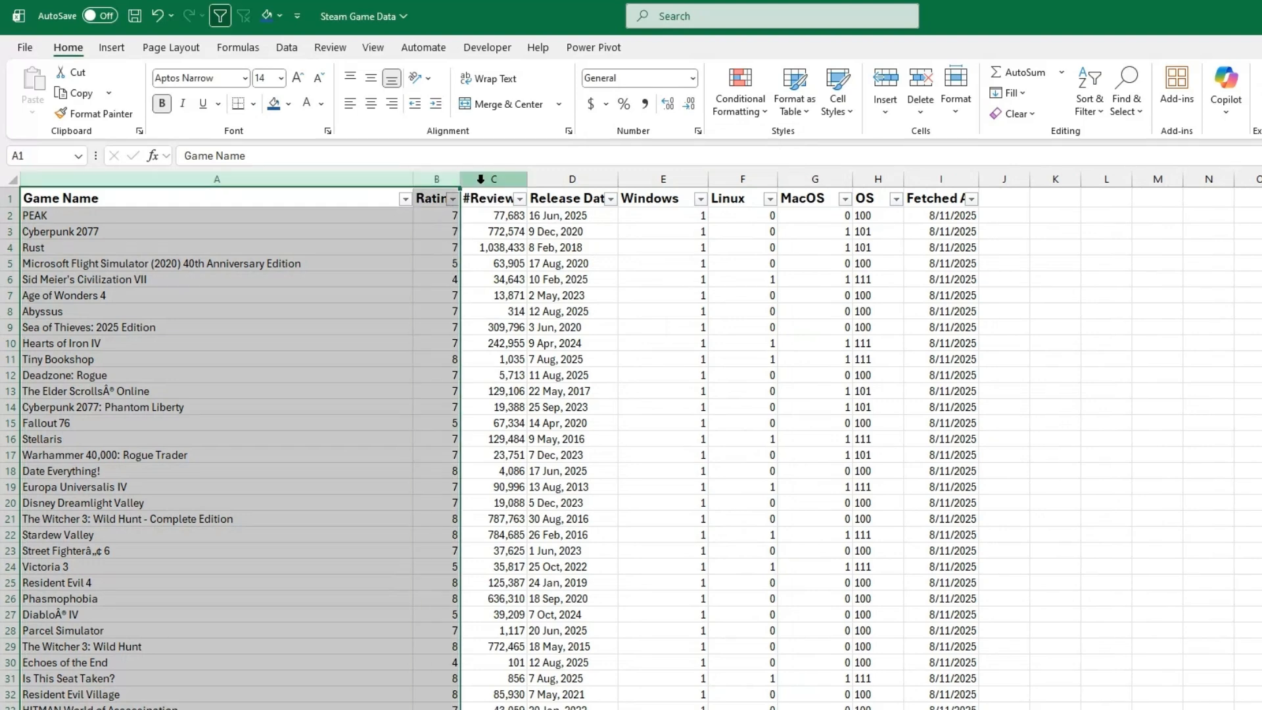
left_click(481, 179)
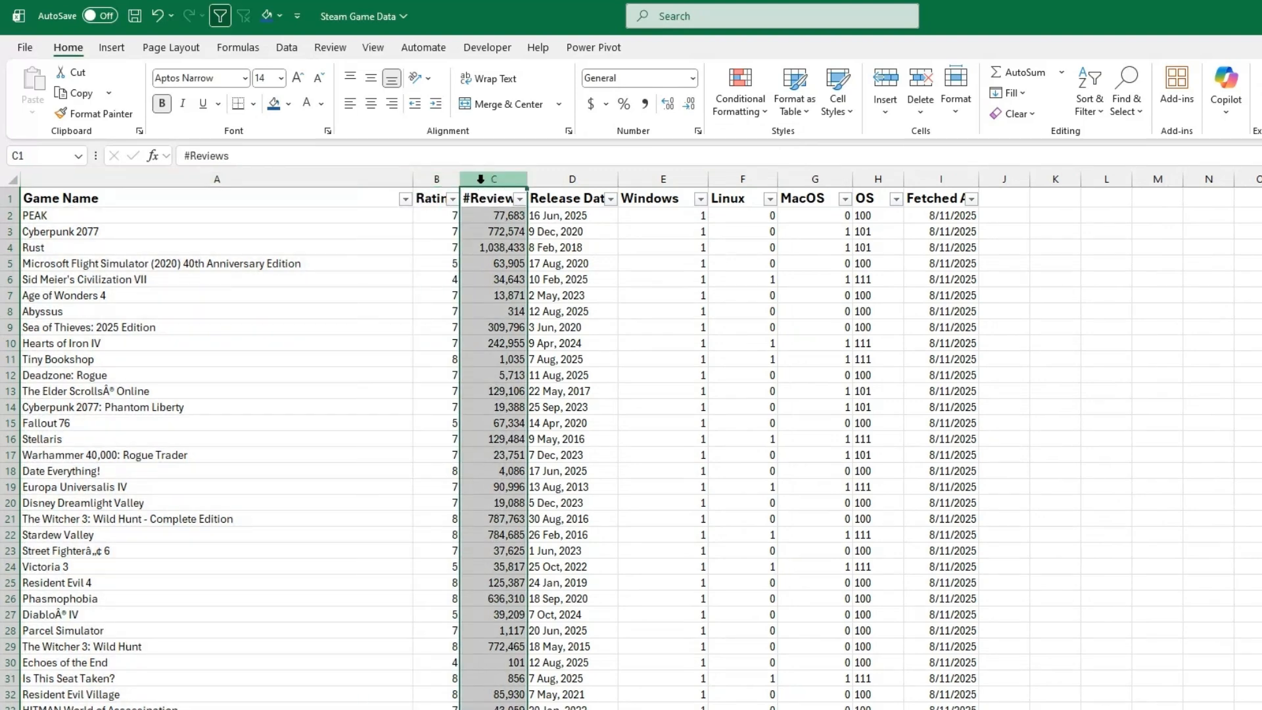
key("ctrl+shift+plus")
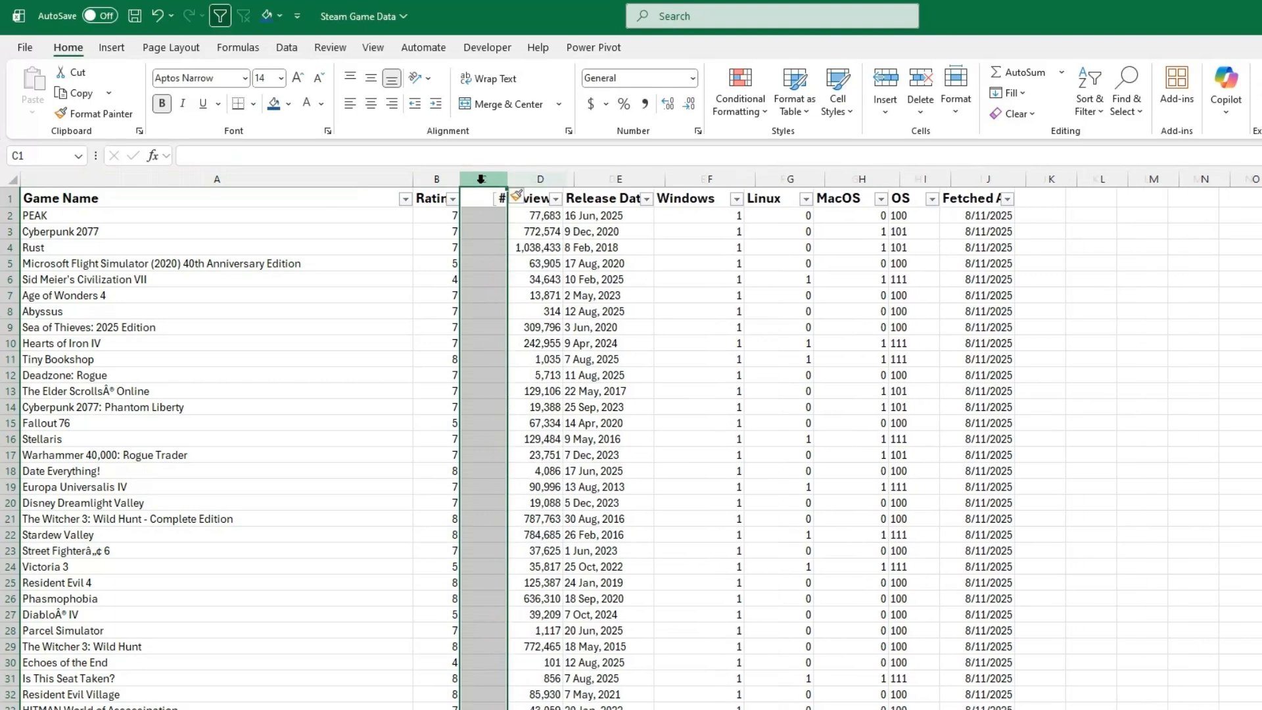
Step: Enter =A2&" - "&B2 in C2 to join the game name and rating with a spaced hyphen
left_click(495, 219)
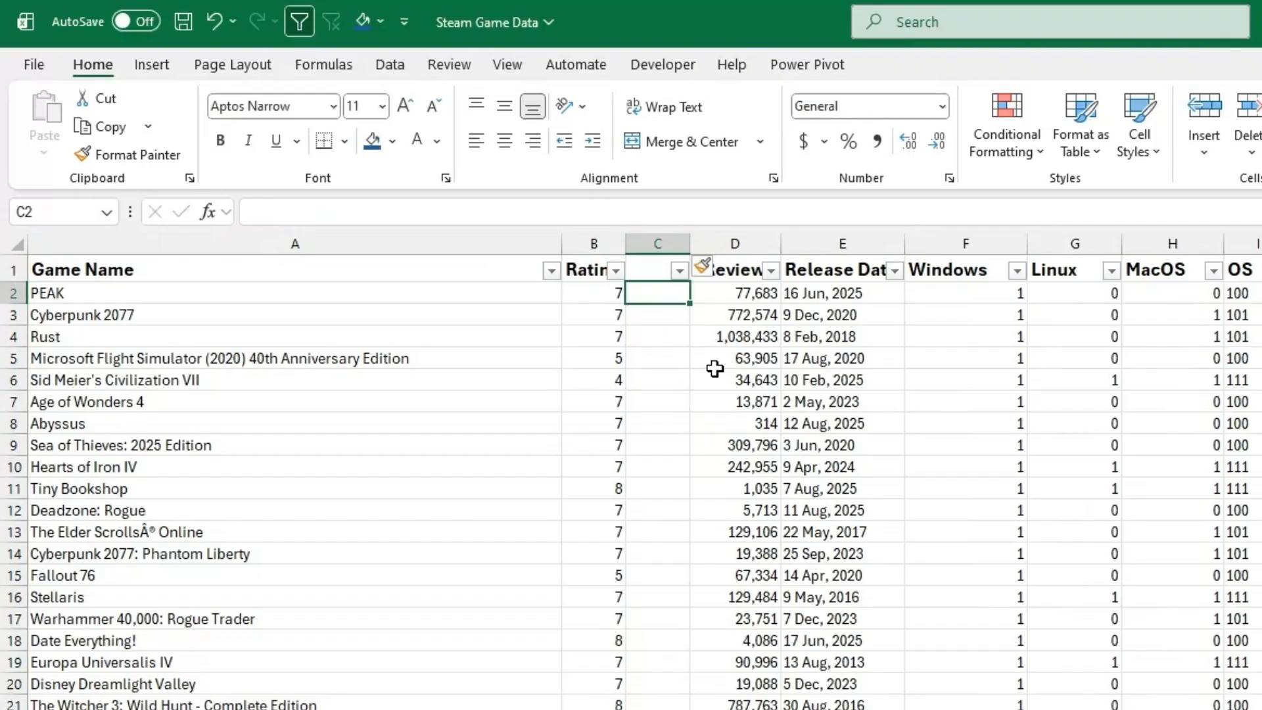
type("=")
left_click(405, 293)
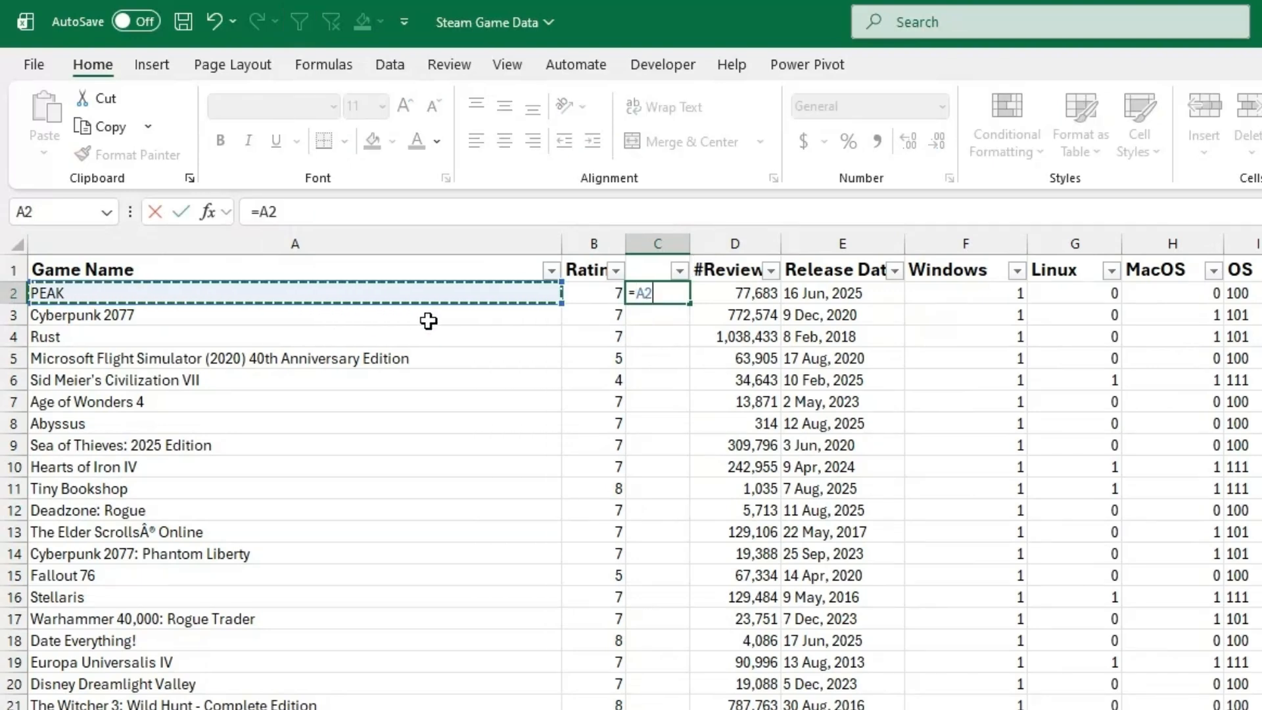
type("&")
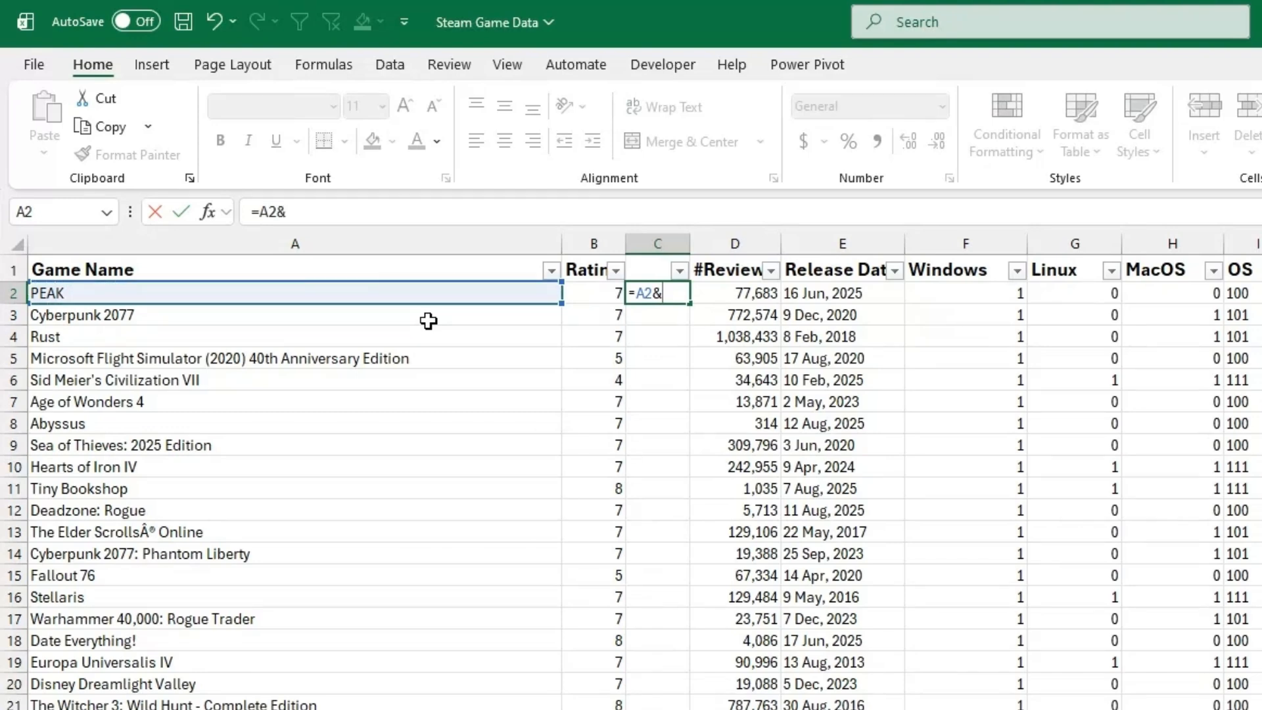
type("\" - \"&")
left_click(607, 294)
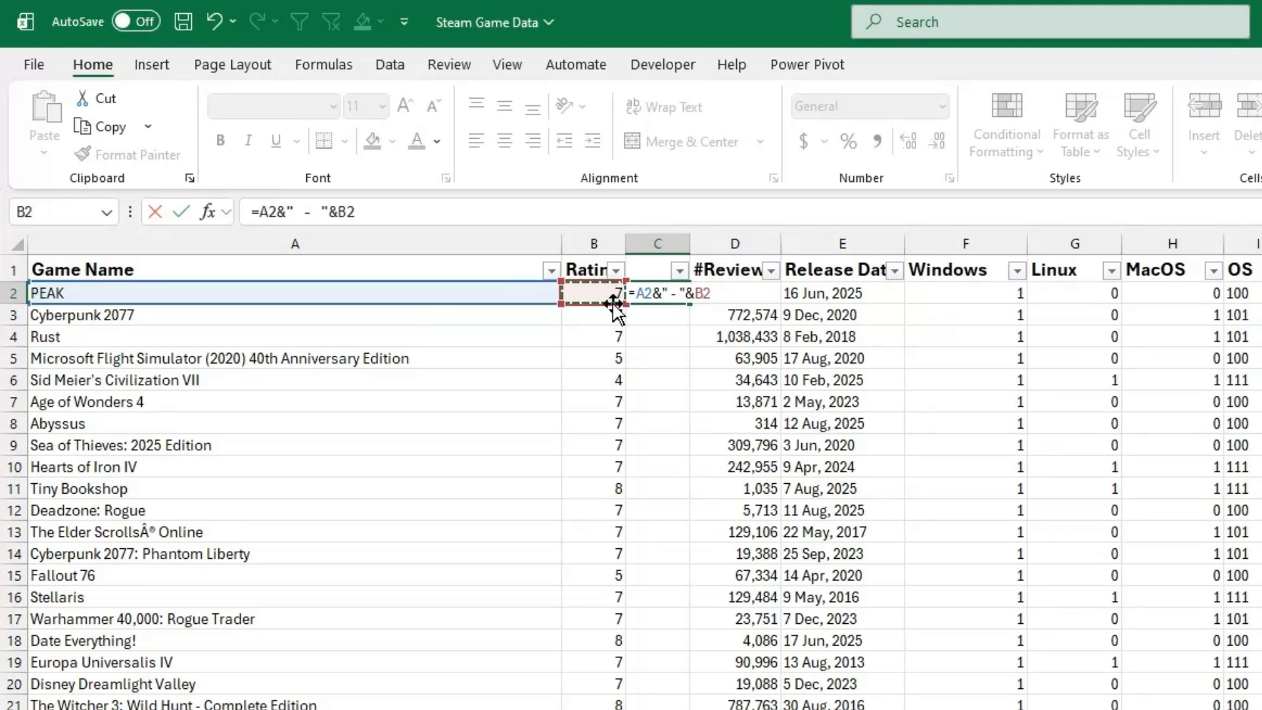
key("Return")
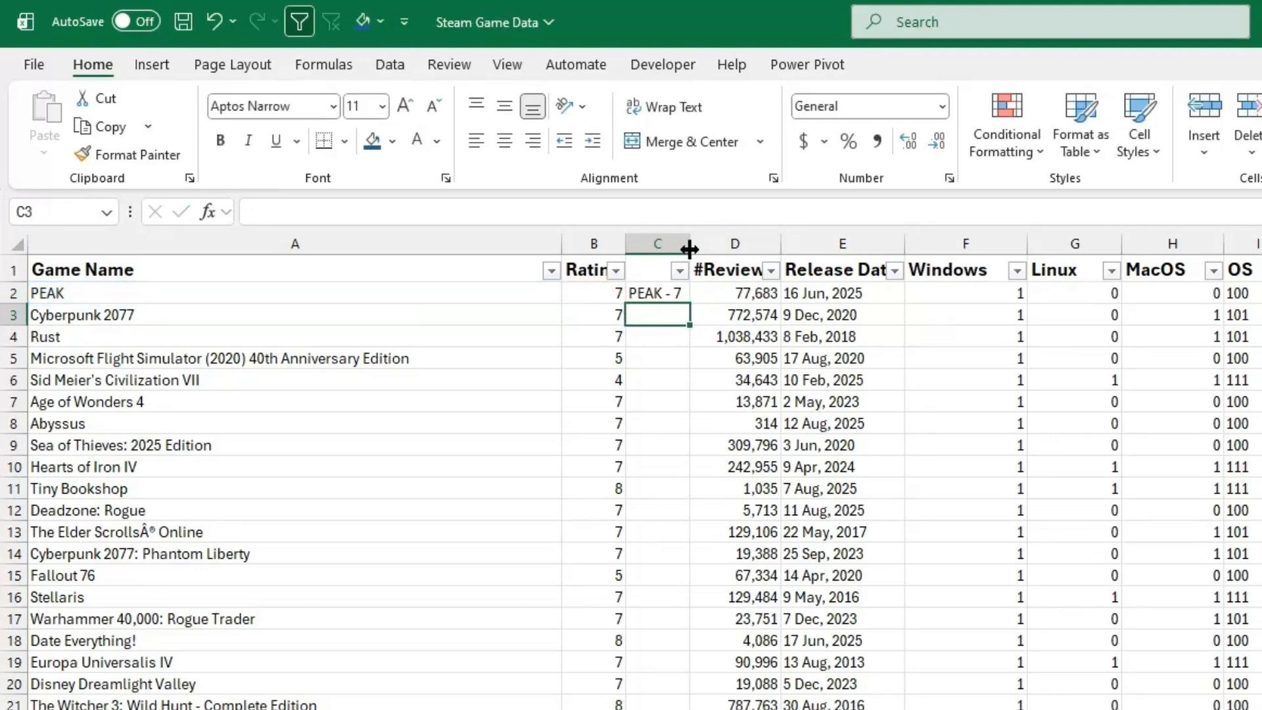
Step: Widen column C and fill the C2 formula down for all games
double_click(689, 249)
left_click_drag(688, 249, 795, 247)
left_click(729, 297)
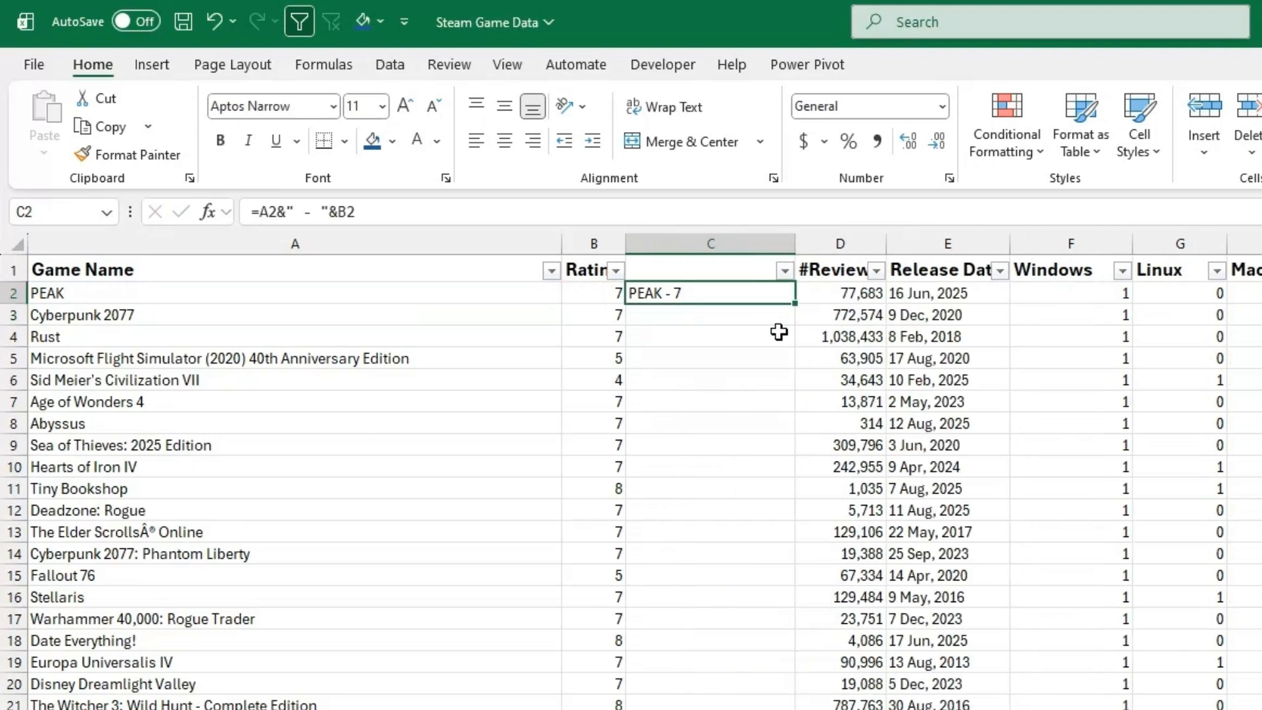
double_click(791, 303)
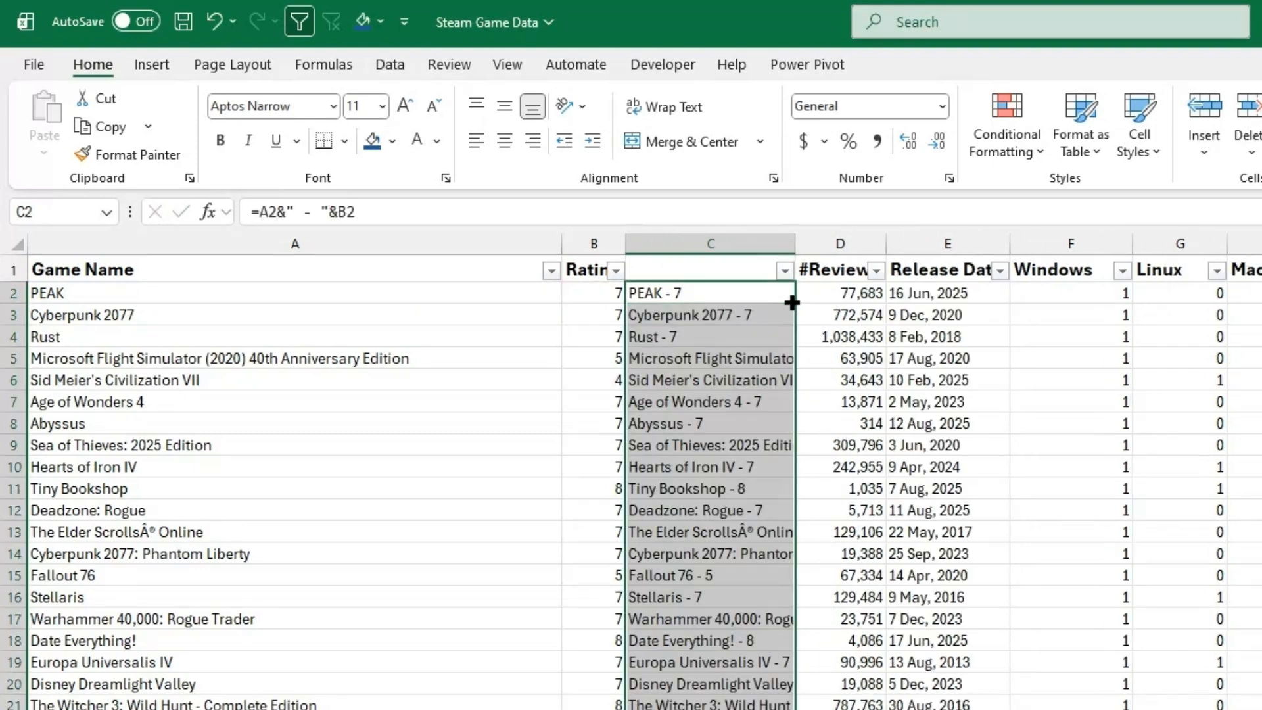
left_click_drag(736, 644, 442, 639)
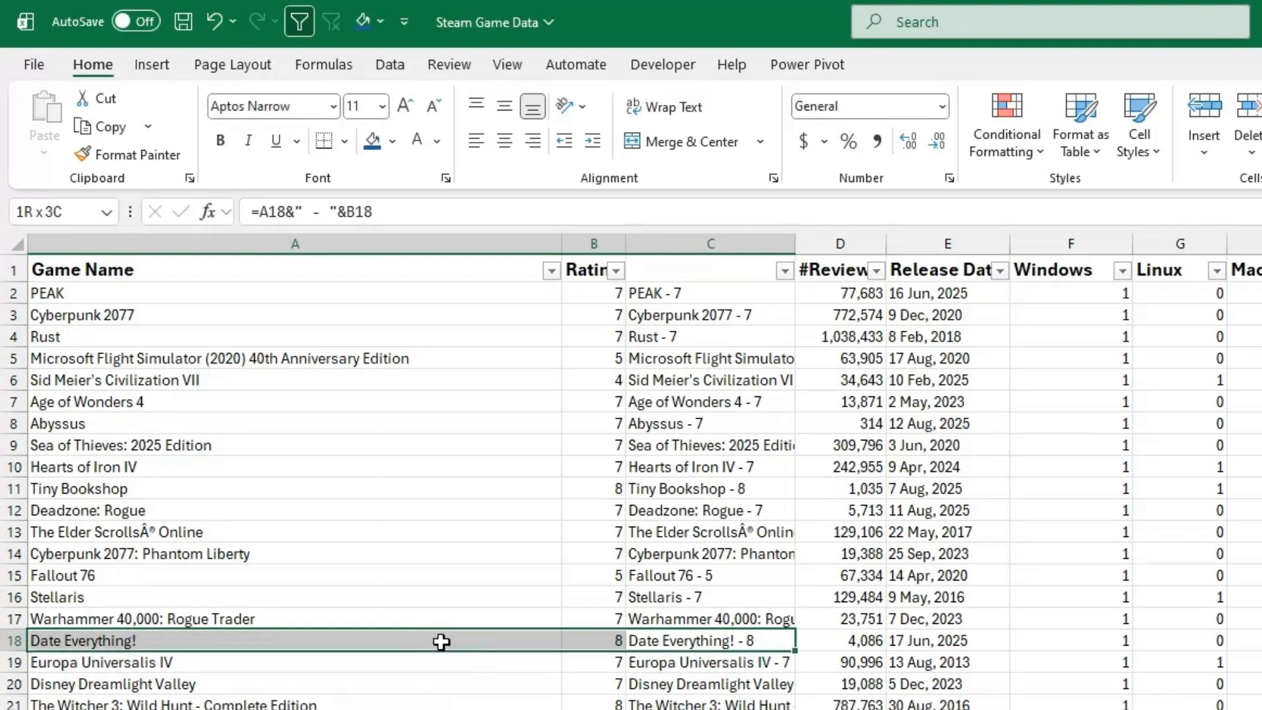
Step: Change the Game Name header in A1 to "Game and rating" and copy it into the blank header cell C1
left_click(391, 274)
left_click_drag(335, 211, 292, 211)
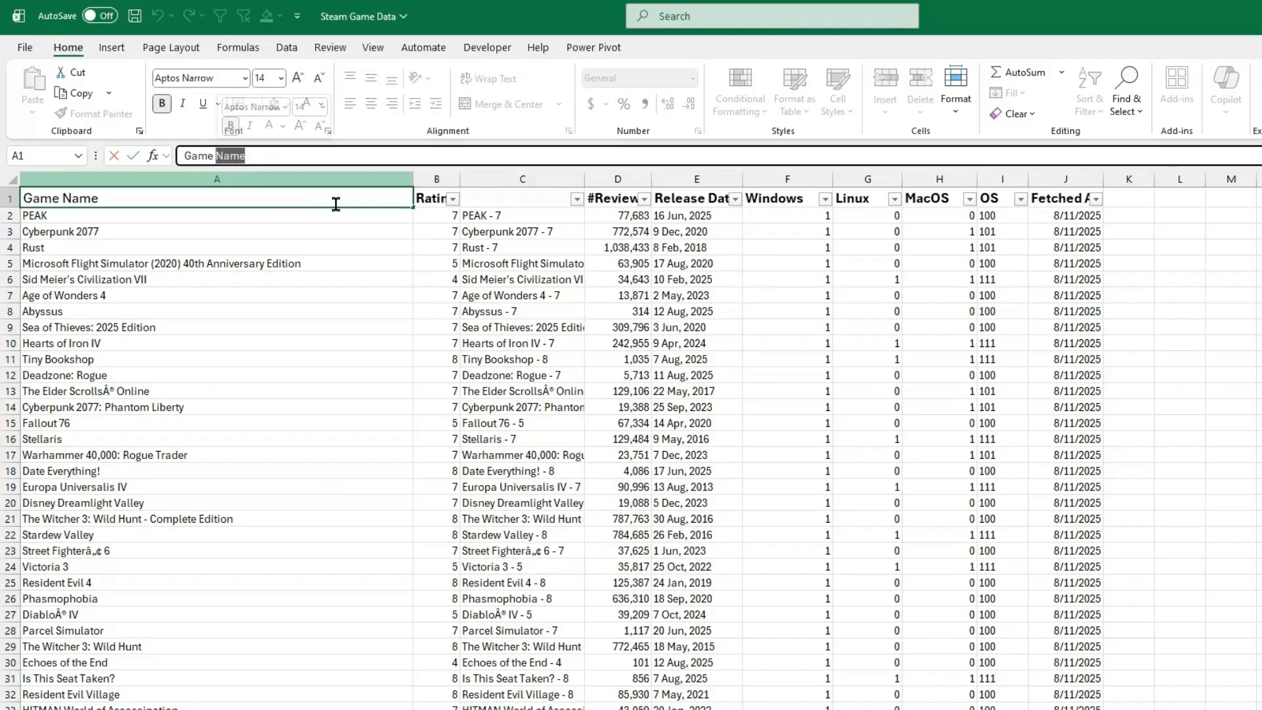
key("BackSpace")
type("and rating")
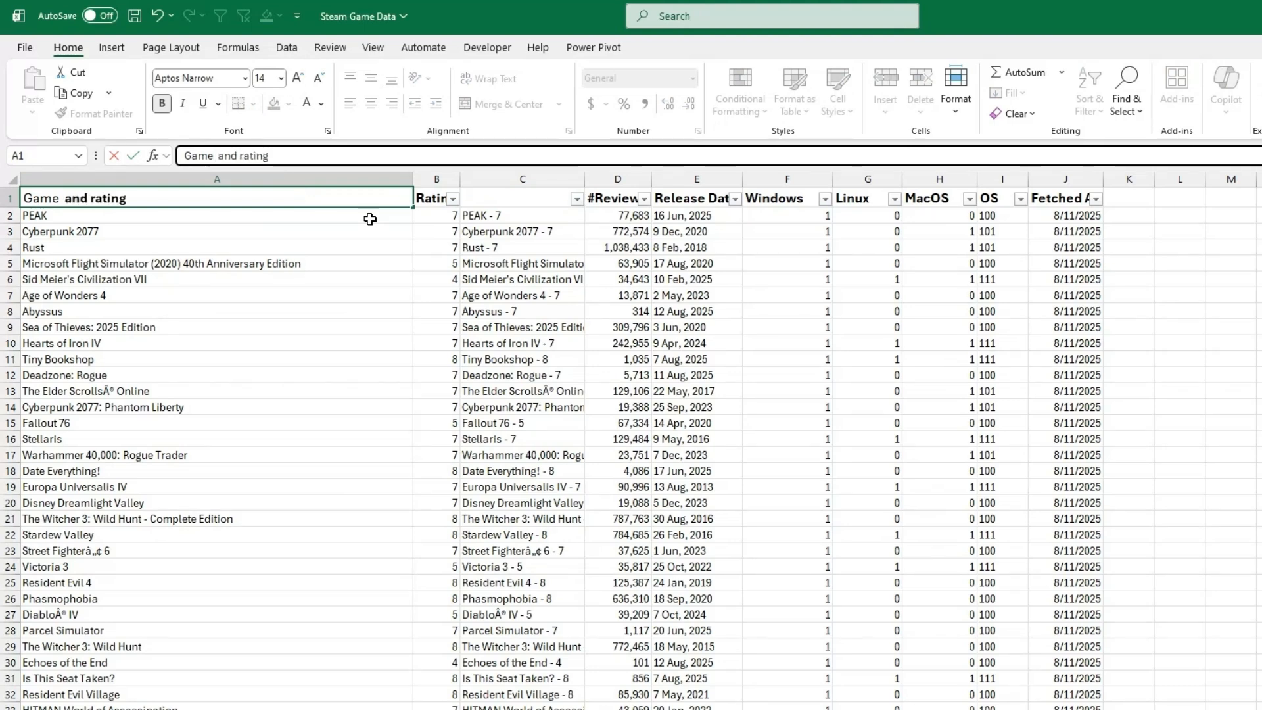
key("Return")
left_click(381, 198)
key("ctrl+c")
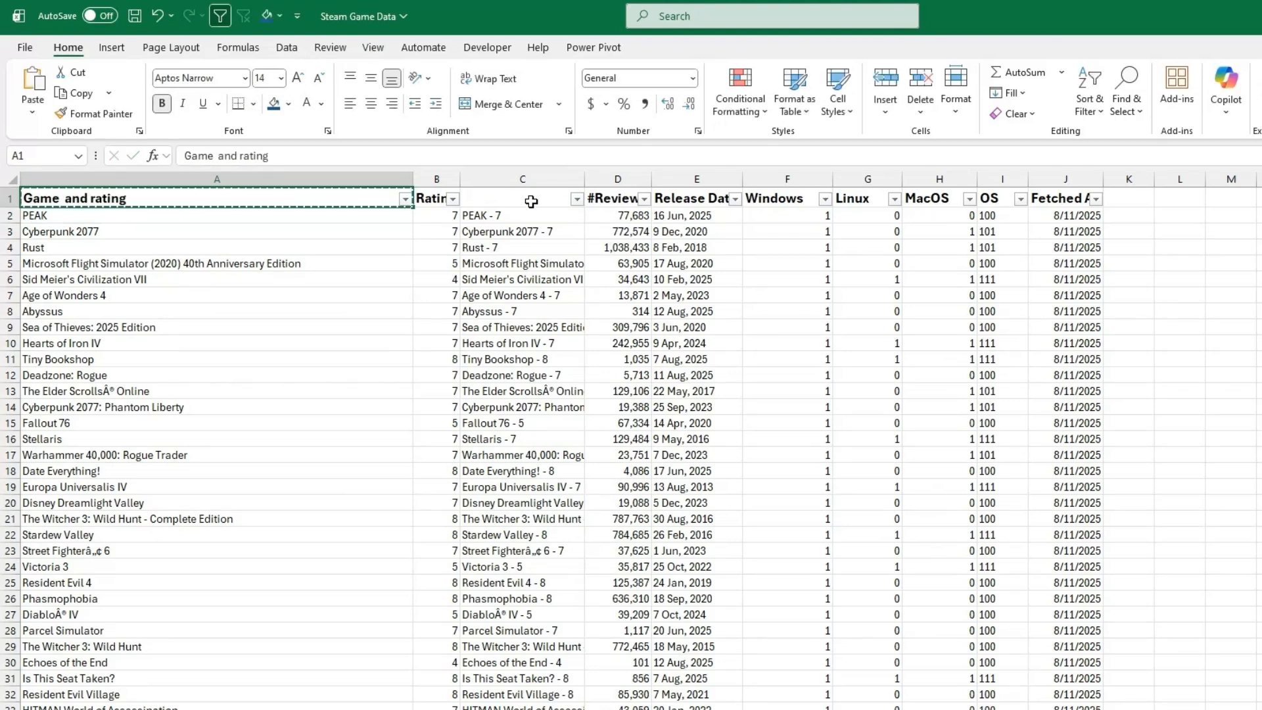
left_click(466, 199)
key("ctrl+v")
Step: Replace the joined-text formulas in column C with their values
left_click_drag(436, 179, 360, 176)
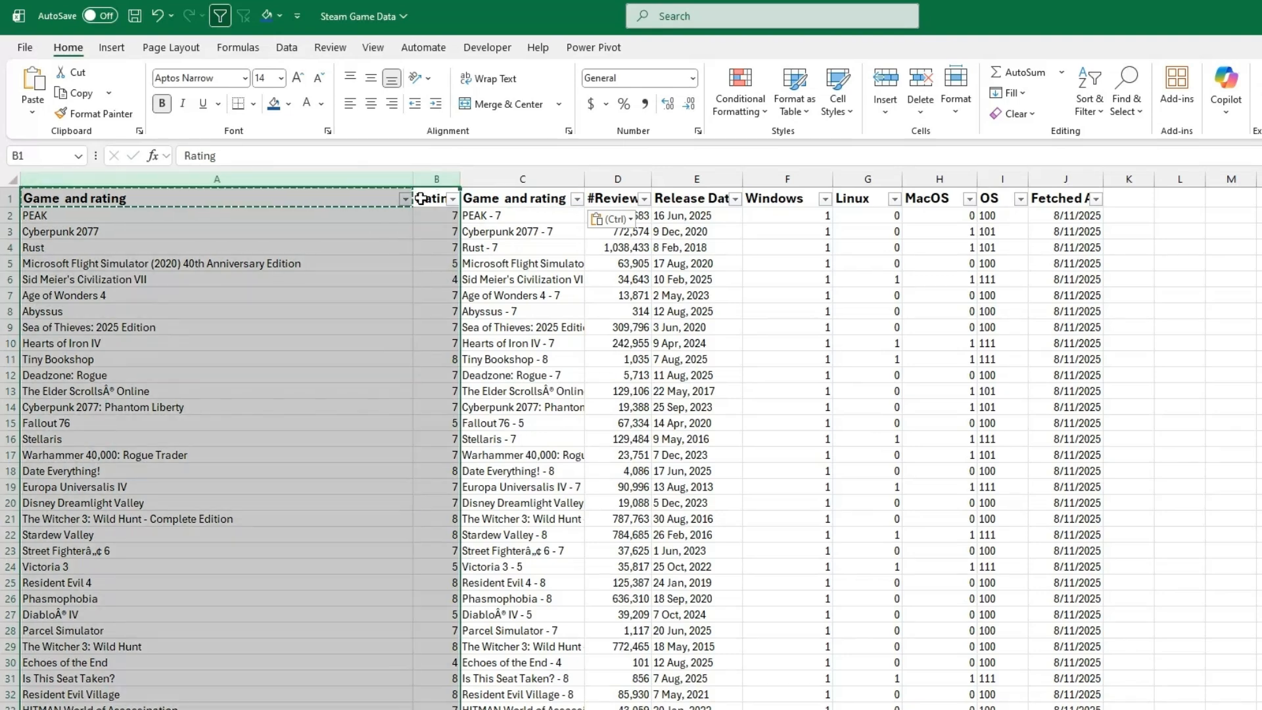
left_click(502, 178)
right_click(517, 209)
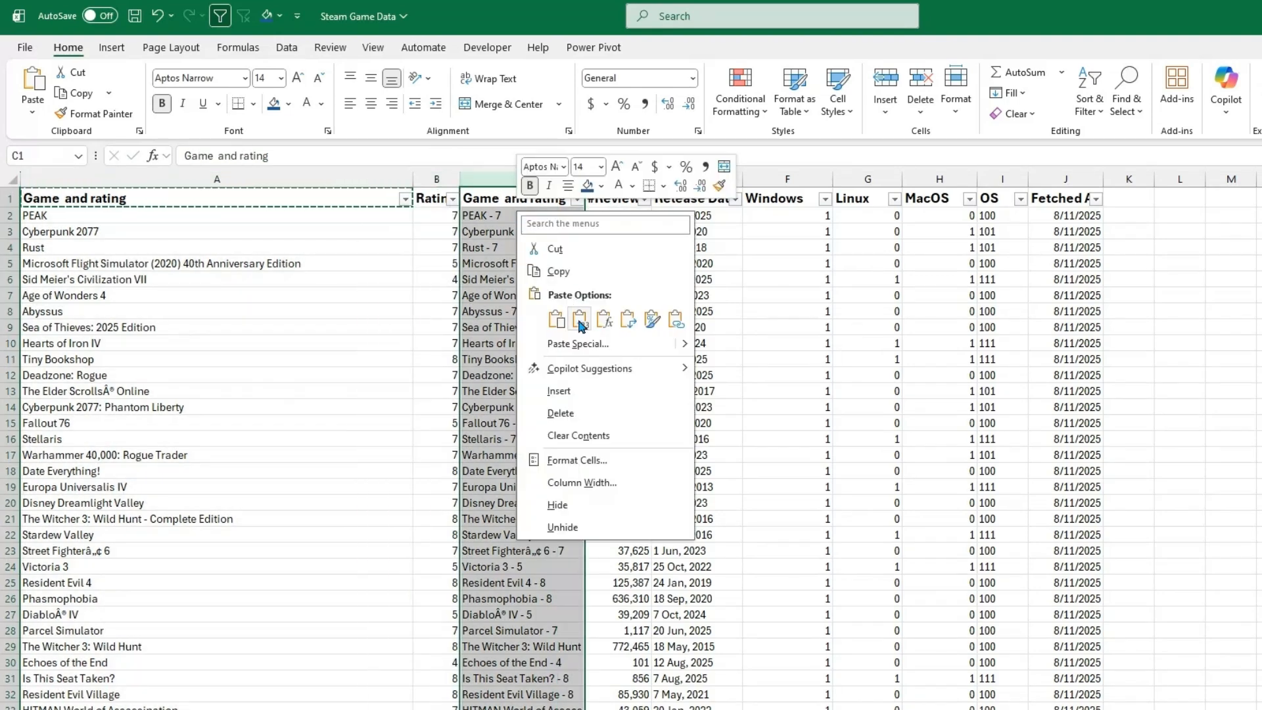
left_click(580, 272)
right_click(503, 192)
left_click(565, 302)
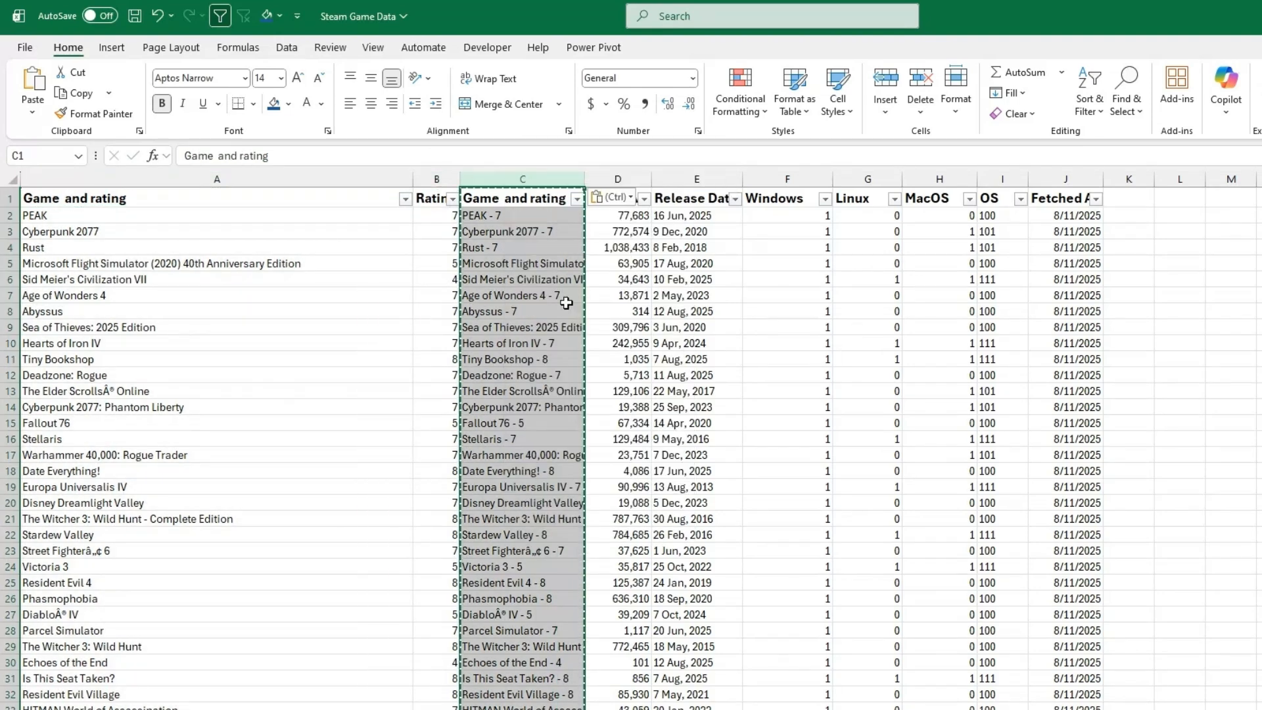
Step: Delete the original game name and Rating columns A and B, and autofit the remaining Game and rating column
left_click_drag(425, 178, 350, 181)
right_click(353, 181)
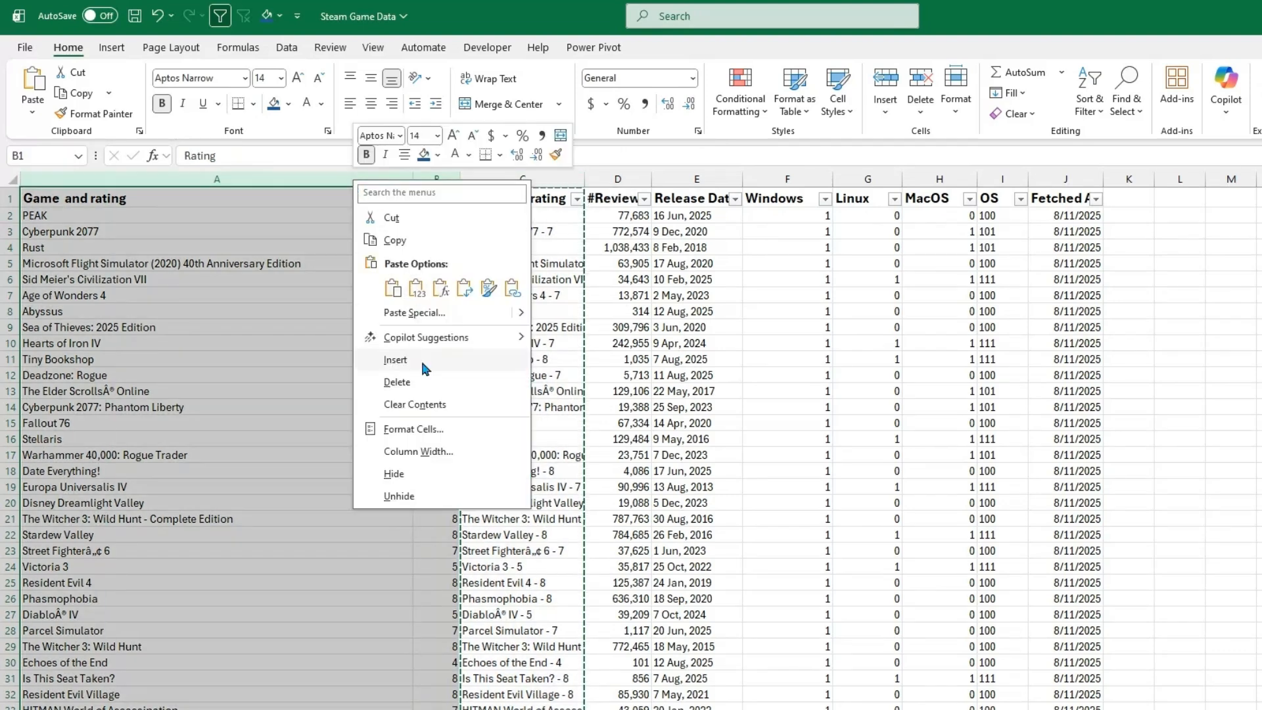
left_click(413, 379)
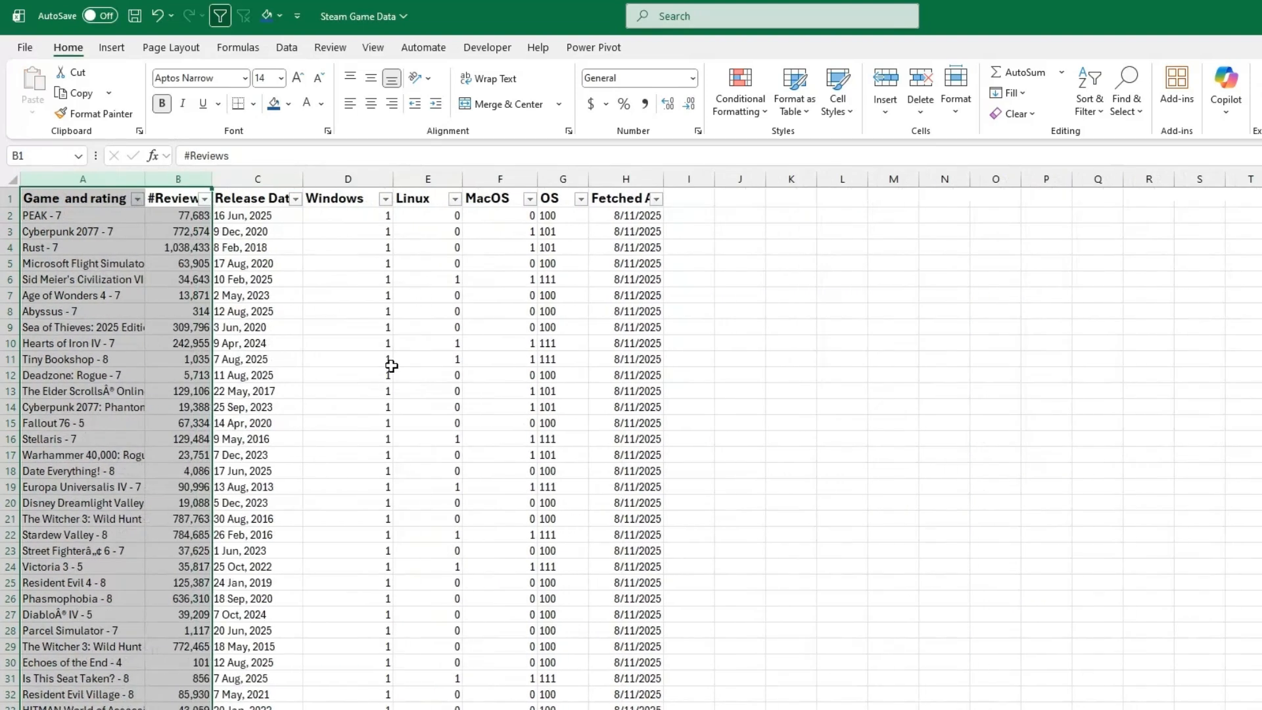
left_click(89, 199)
double_click(145, 178)
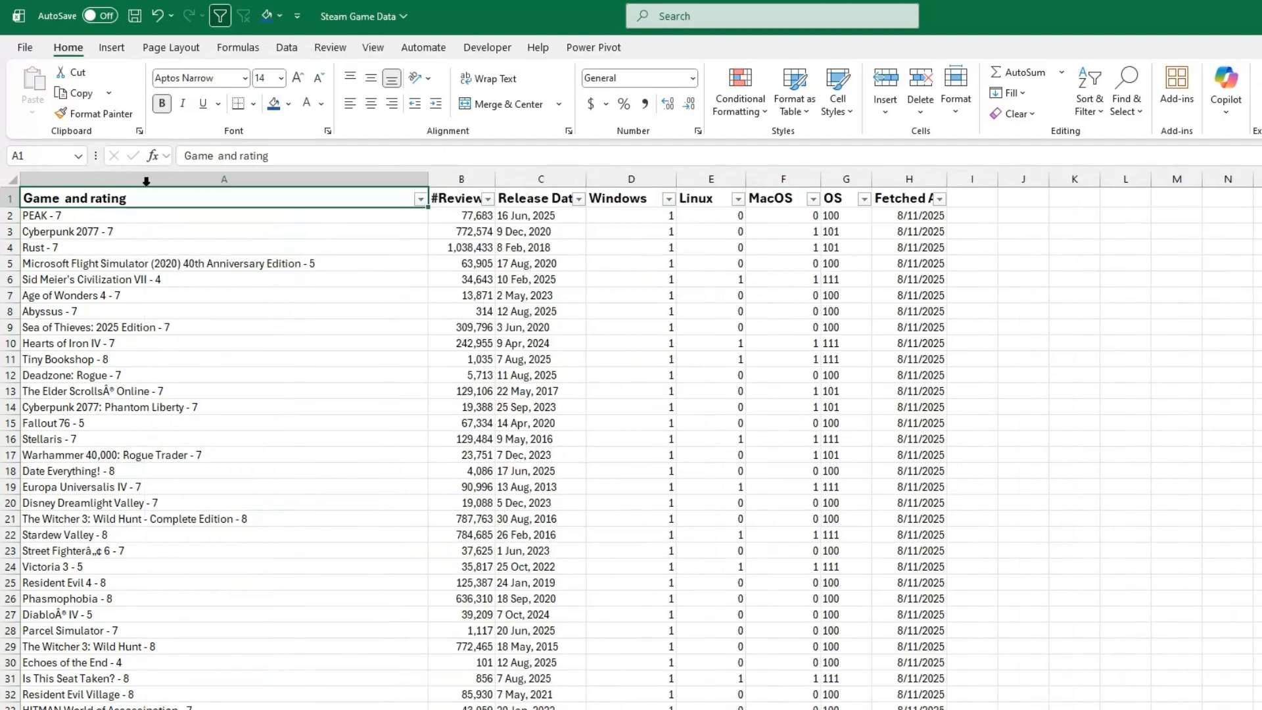